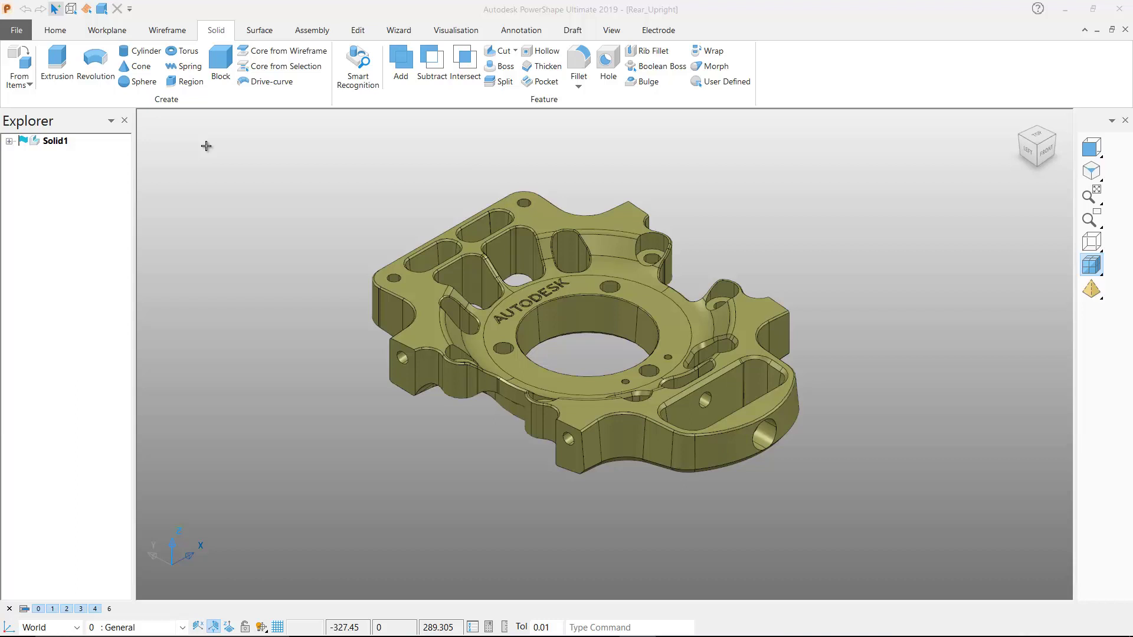
Open the Customise Quick Access Toolbar dropdown menu above the Rear_Upright part
click(129, 10)
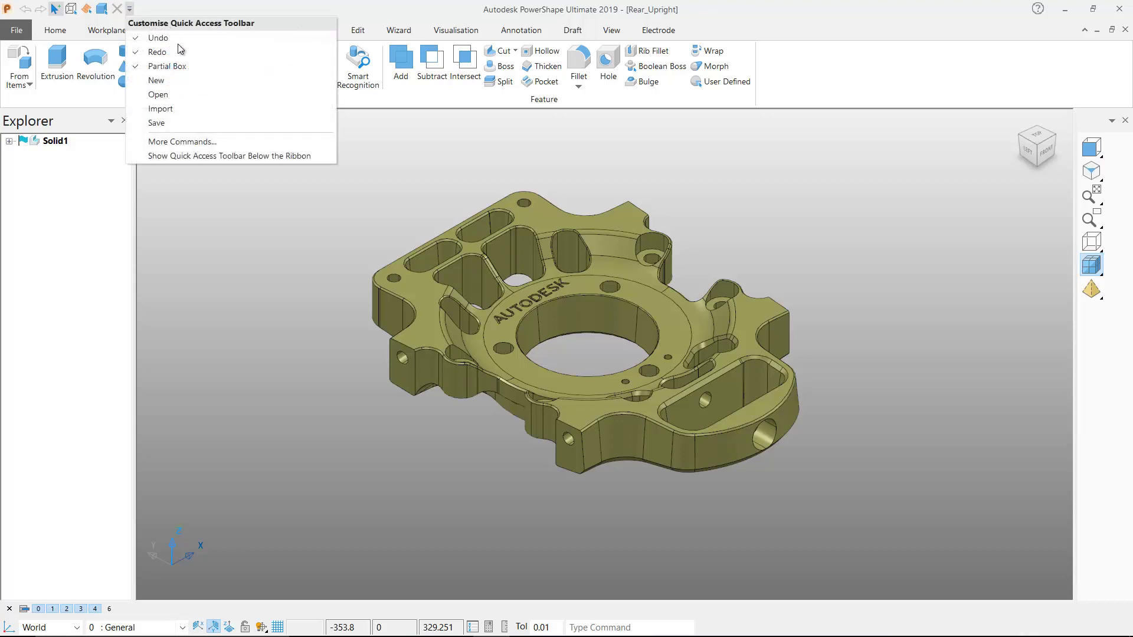
Open More Commands at the Quick Access Toolbar page and list the available button types
click(214, 143)
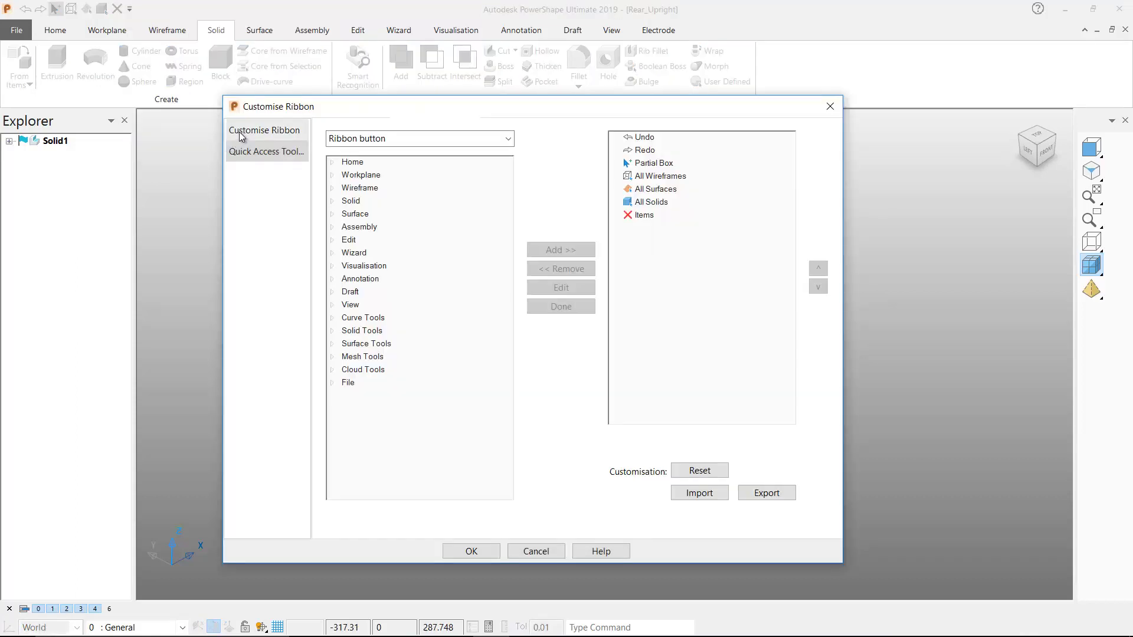
click(241, 135)
click(250, 151)
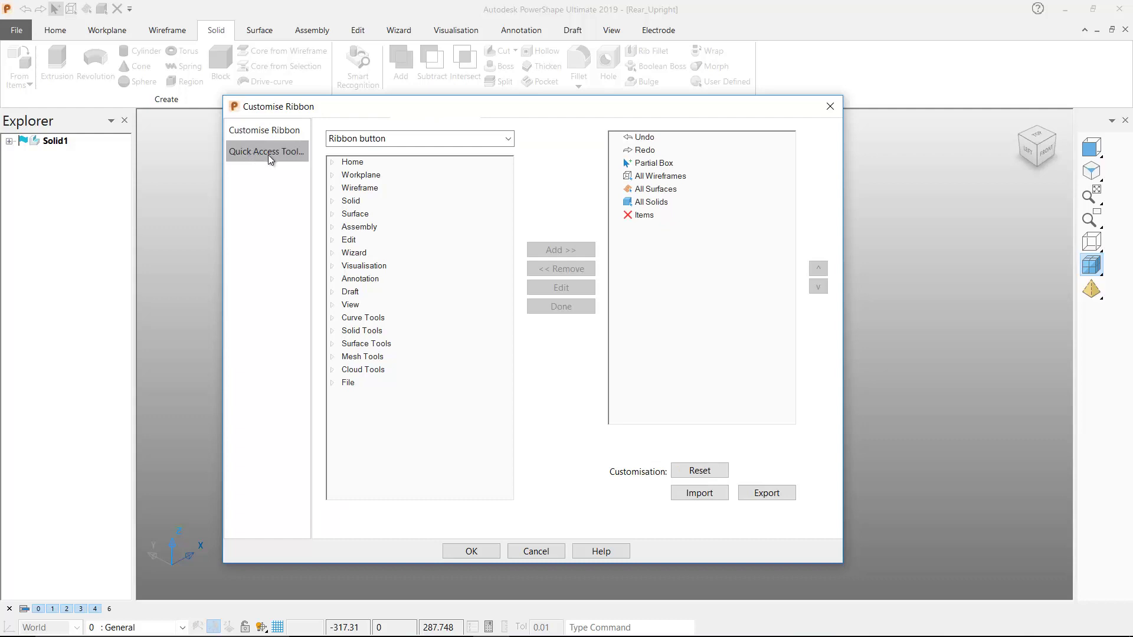
click(507, 139)
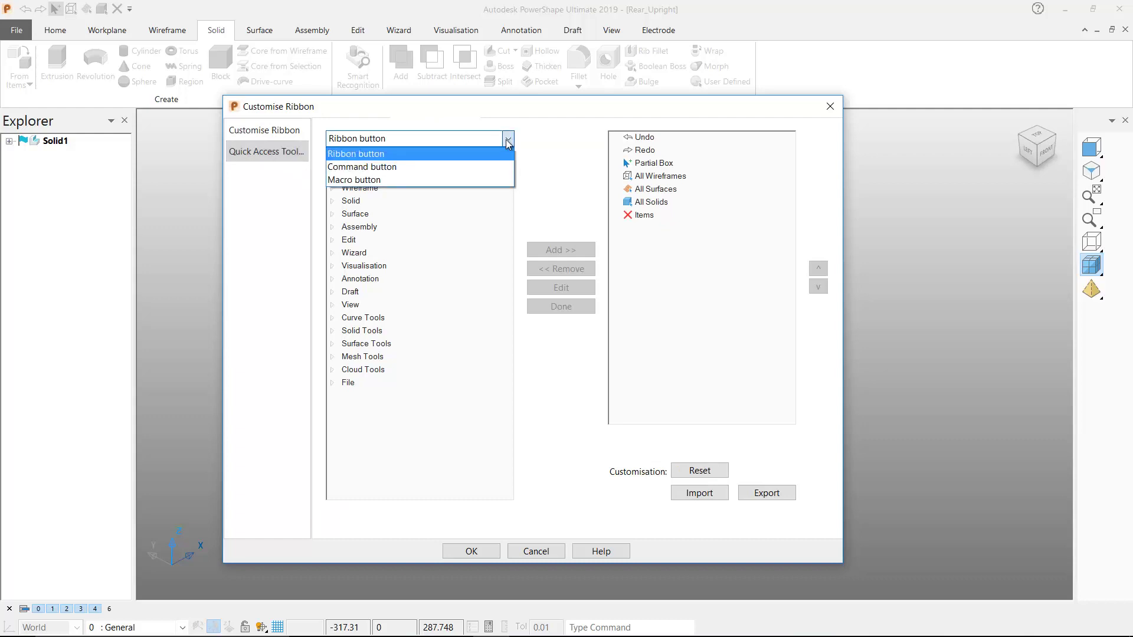
Create a macro button named 'Draft angle shade' described as 'Draft angle shade the model'
click(395, 179)
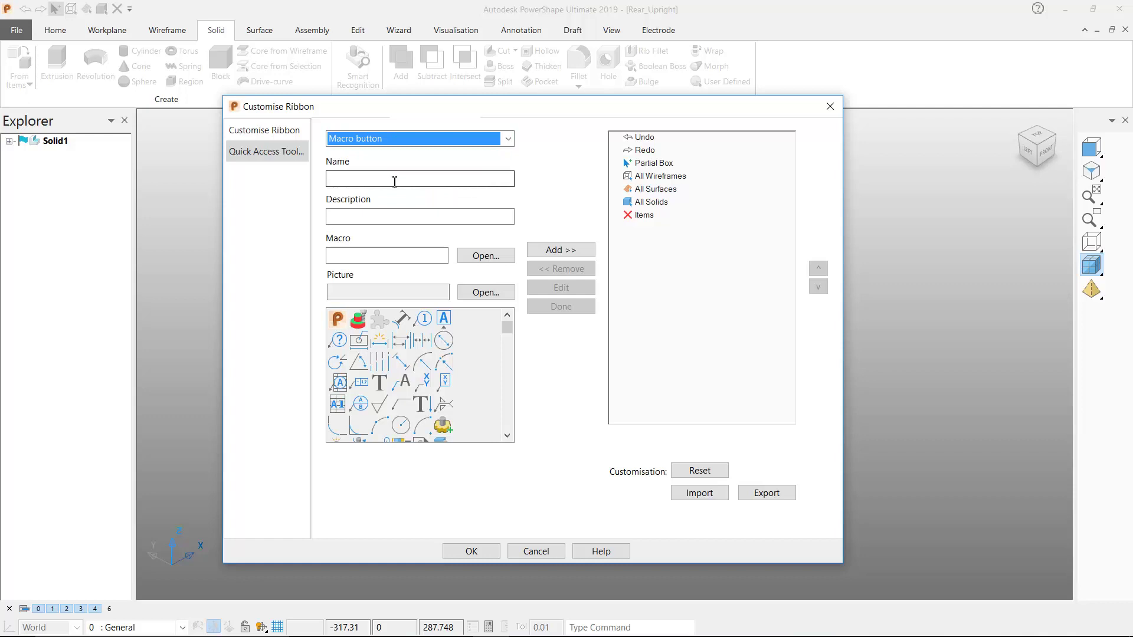
click(390, 180)
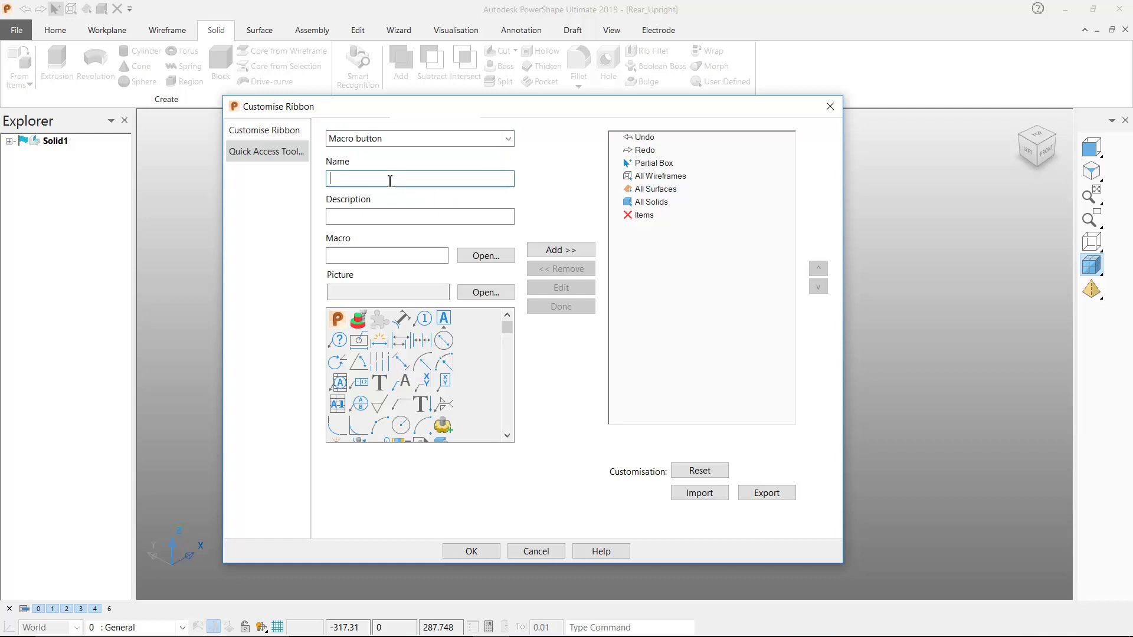
text(Draft angle shade)
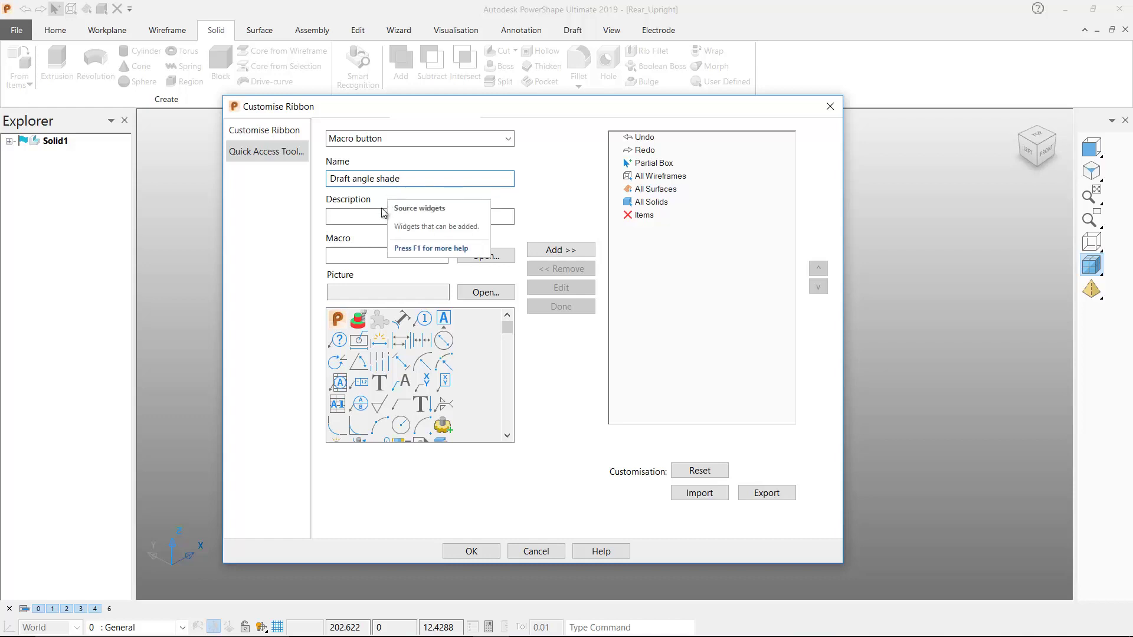
click(363, 217)
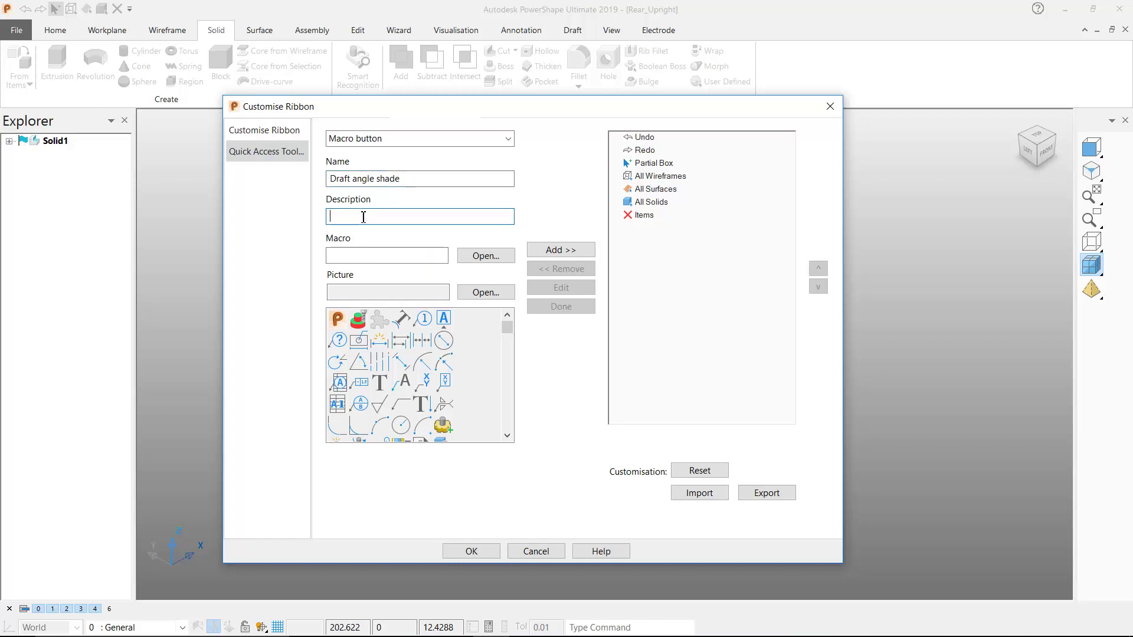
text(Draft angle shade the model)
Assign DraftAngleShade.mac with the UNDERCUTSHADING icon and add the button to the toolbar list
click(485, 256)
click(508, 268)
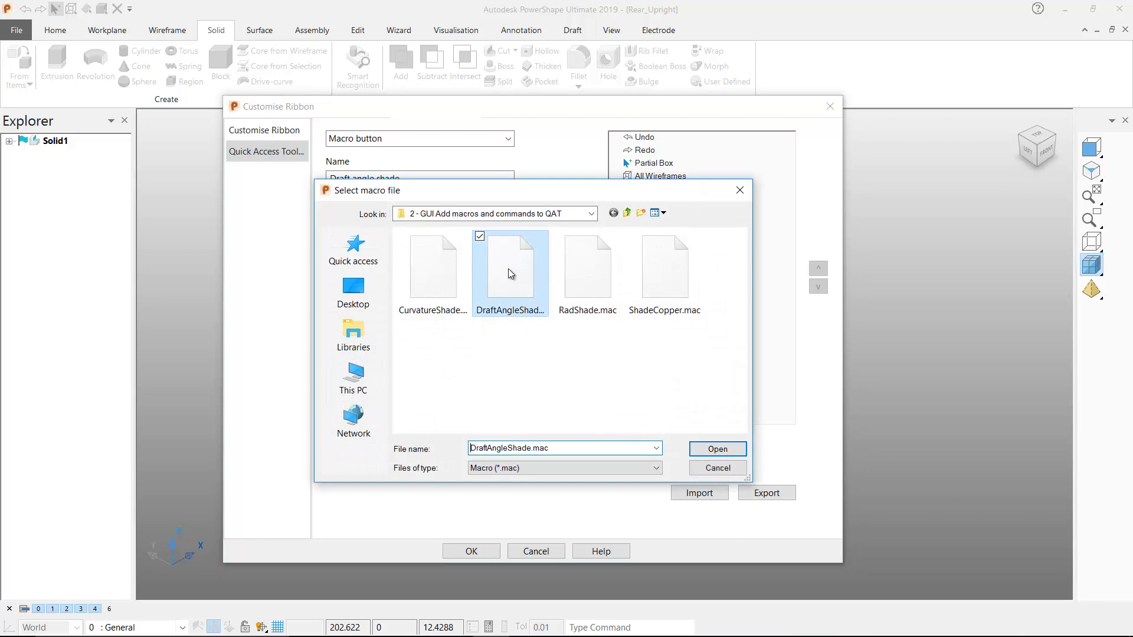
click(717, 449)
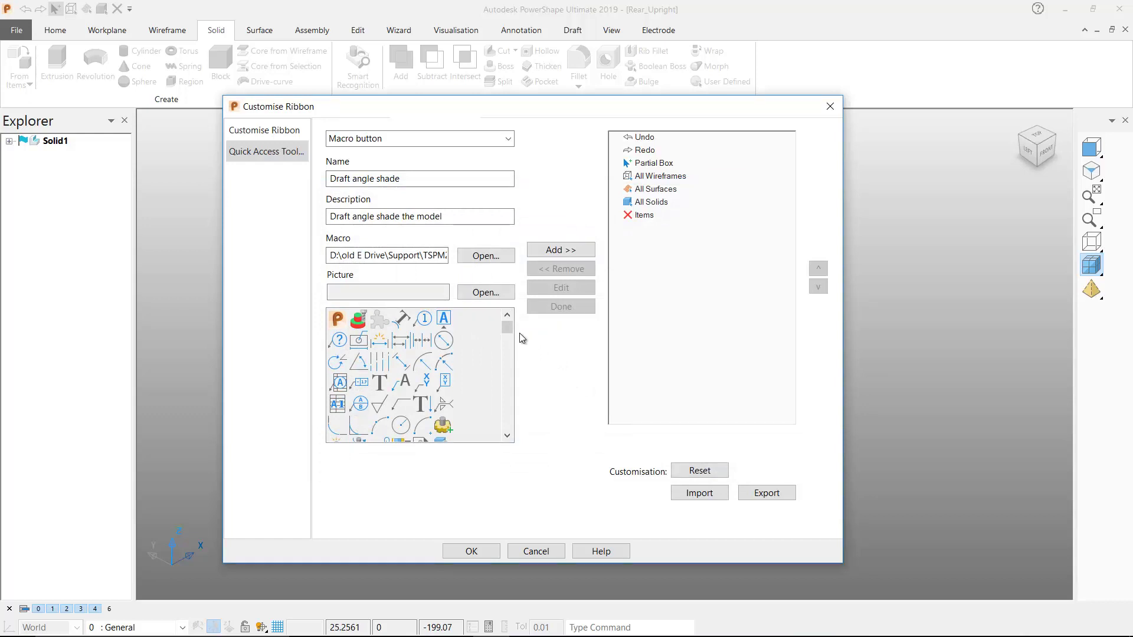
drag(508, 328, 511, 411)
click(381, 384)
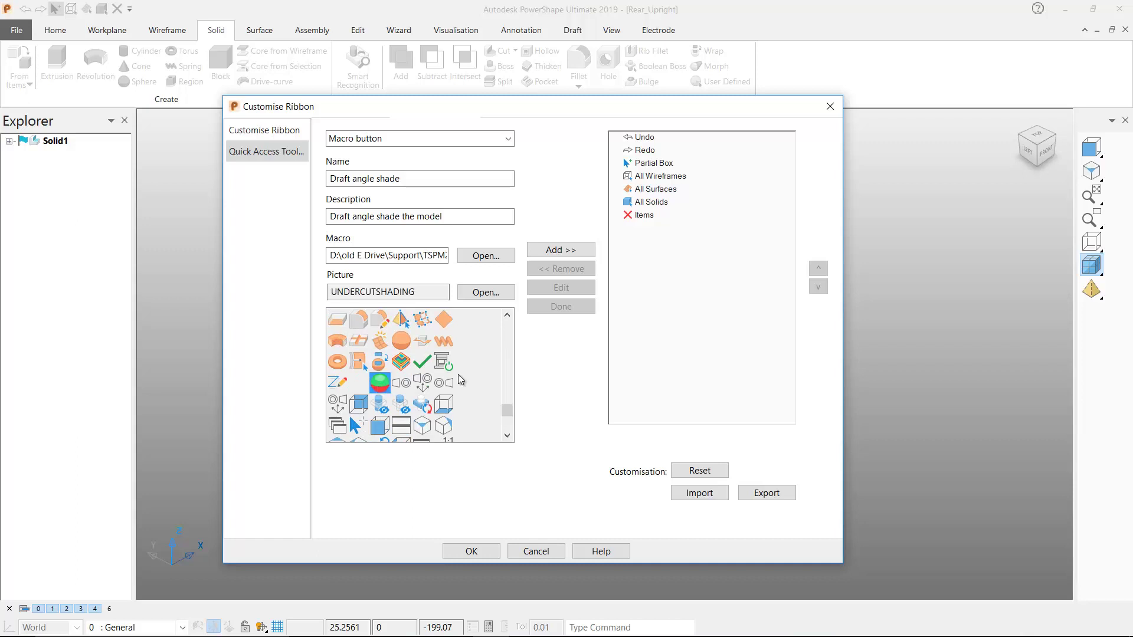
click(566, 253)
click(569, 265)
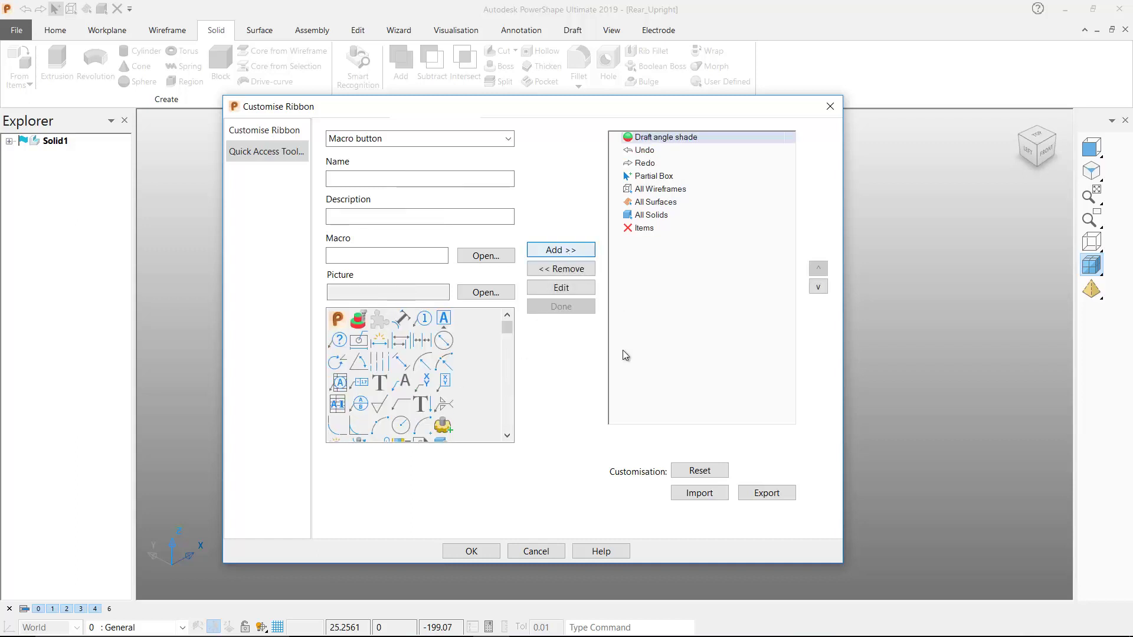
Apply the toolbar changes and run Draft angle shade, entering a draft angle and 10.0 warning angle
click(479, 551)
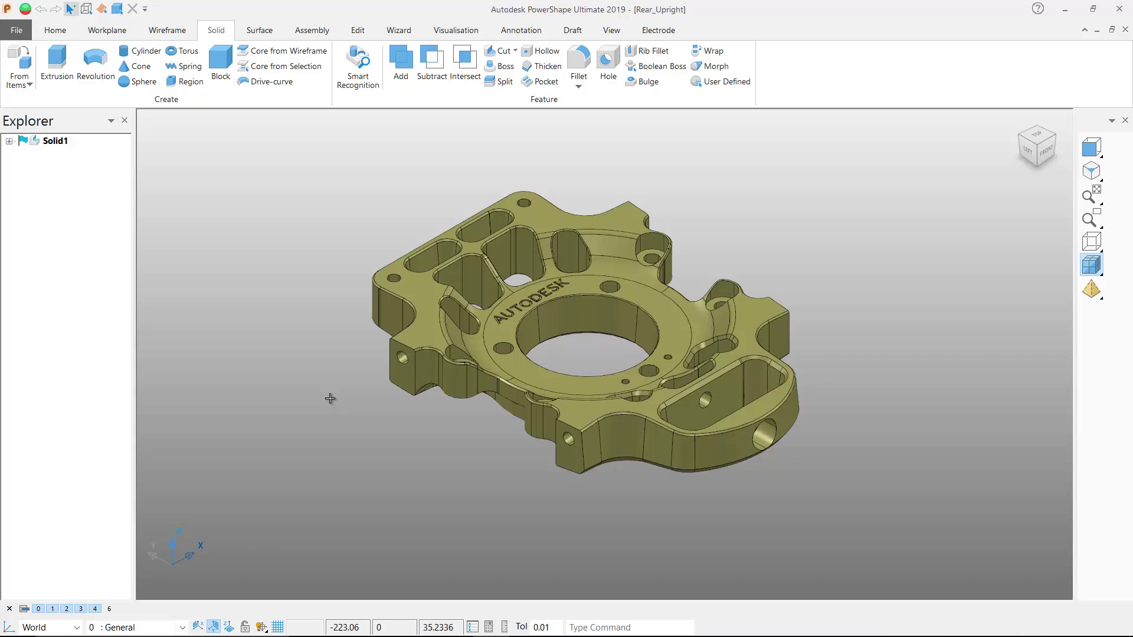
click(24, 8)
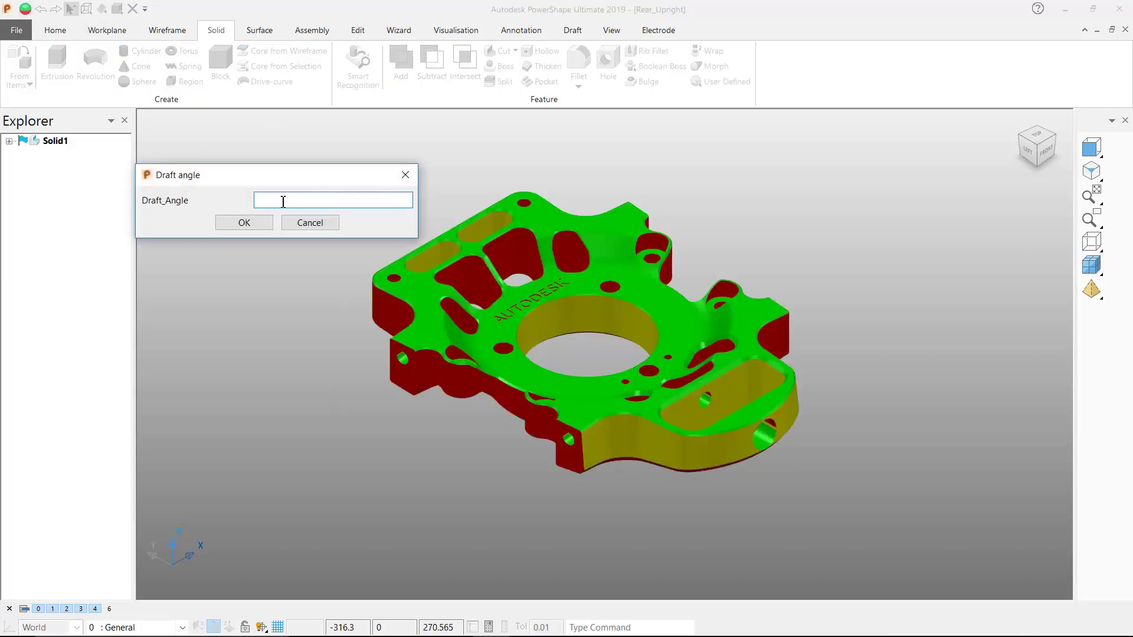
text(20)
click(244, 222)
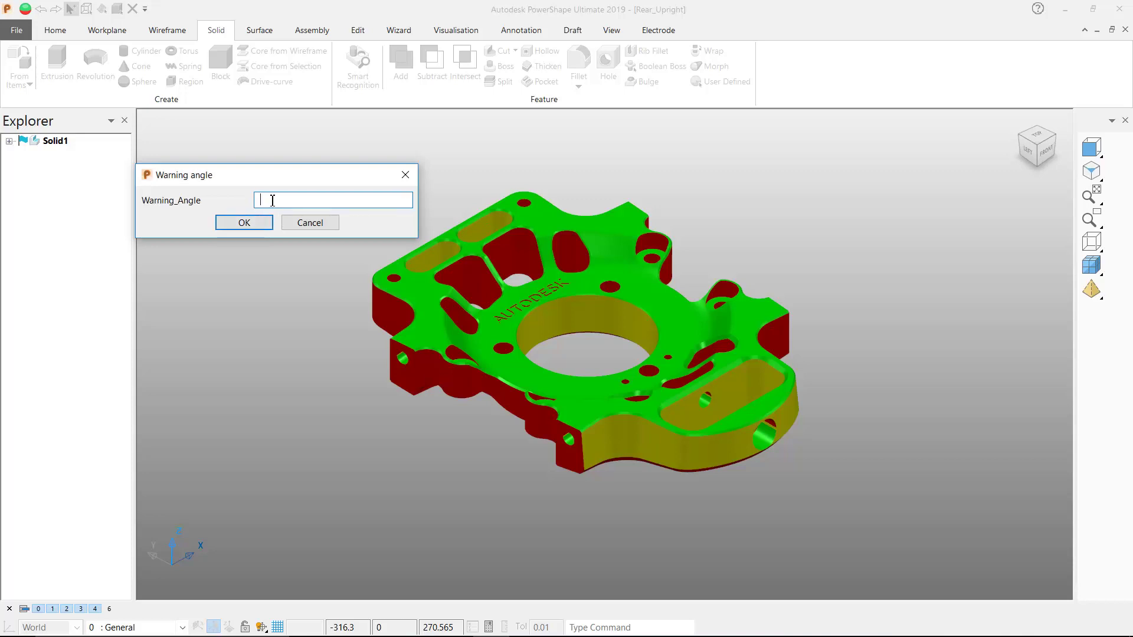
text(10.0)
click(243, 223)
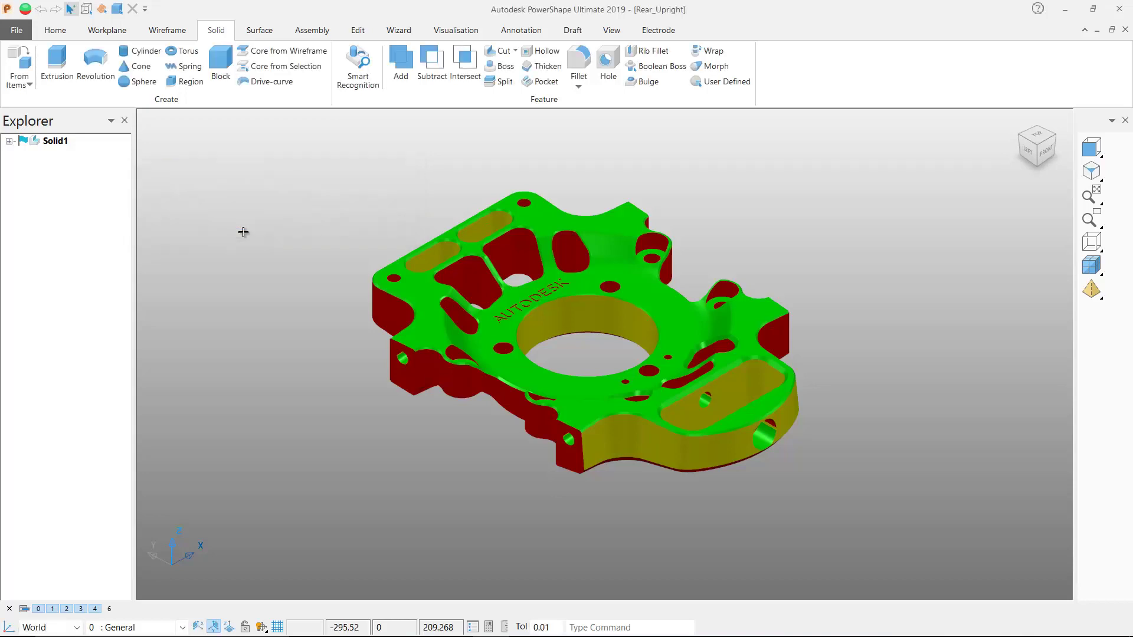
Clear the undercut shading and start a new command button in Quick Access Toolbar customisation
click(463, 31)
click(69, 59)
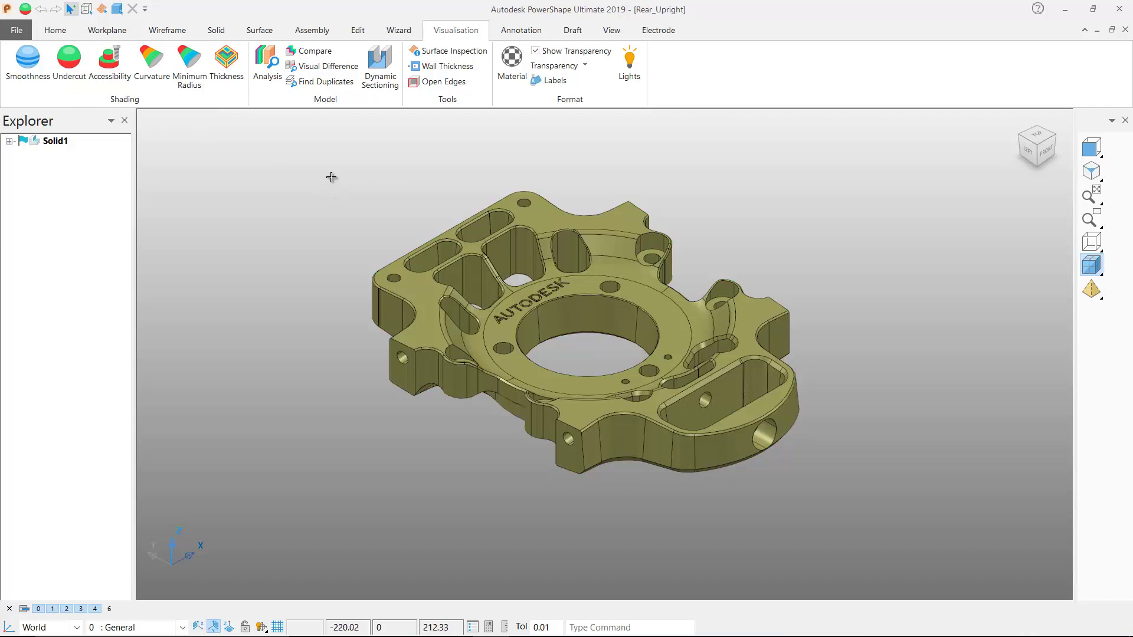
click(144, 9)
click(213, 143)
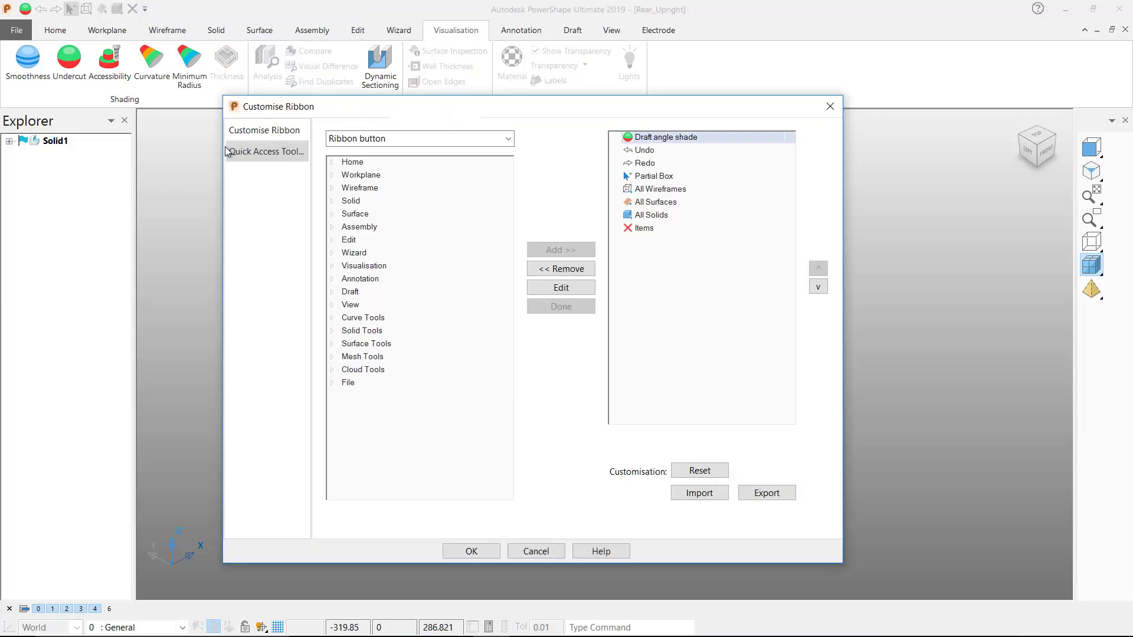
click(507, 139)
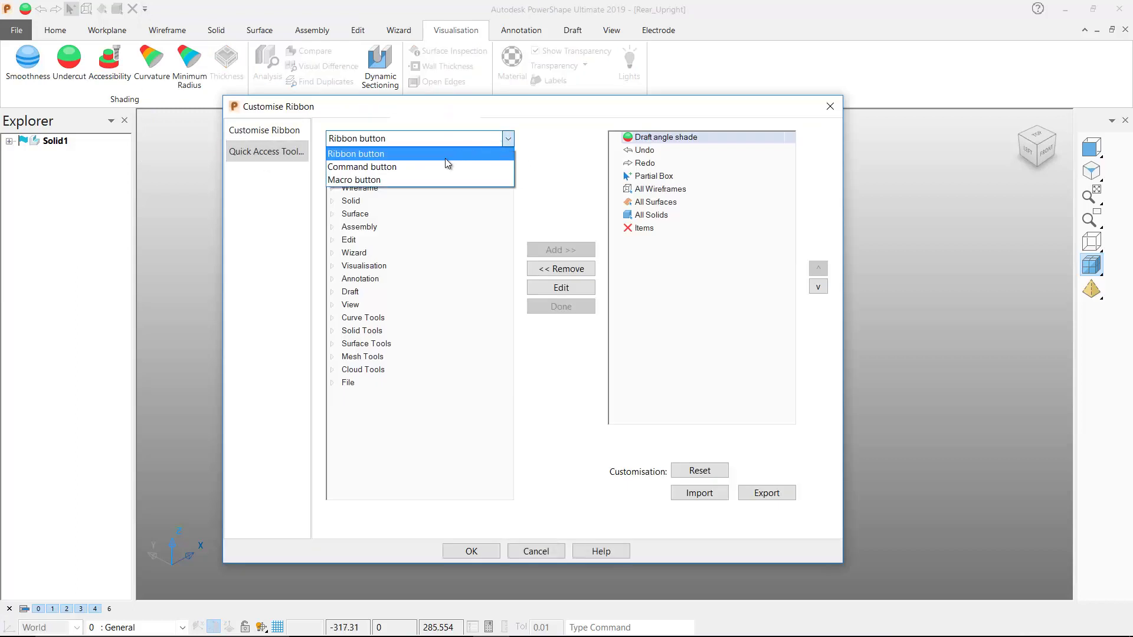
click(420, 167)
Name it 'Curvature Shade', describe it 'Curvature shade the model', running VIEW DETAIL CURVATURE
click(410, 179)
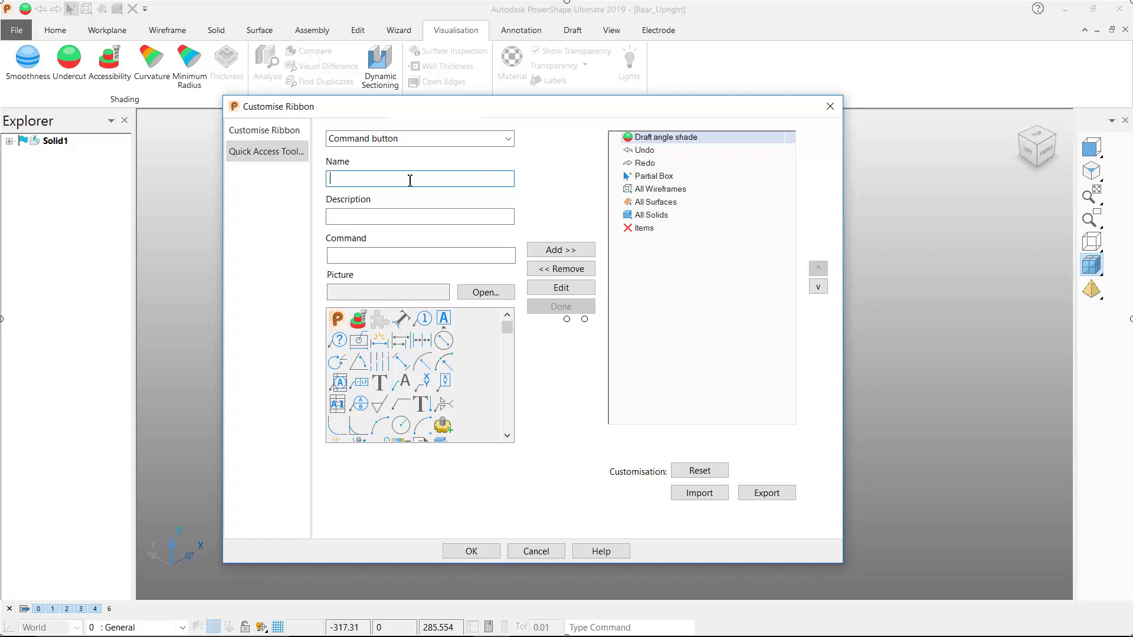
text(Curvature Shade)
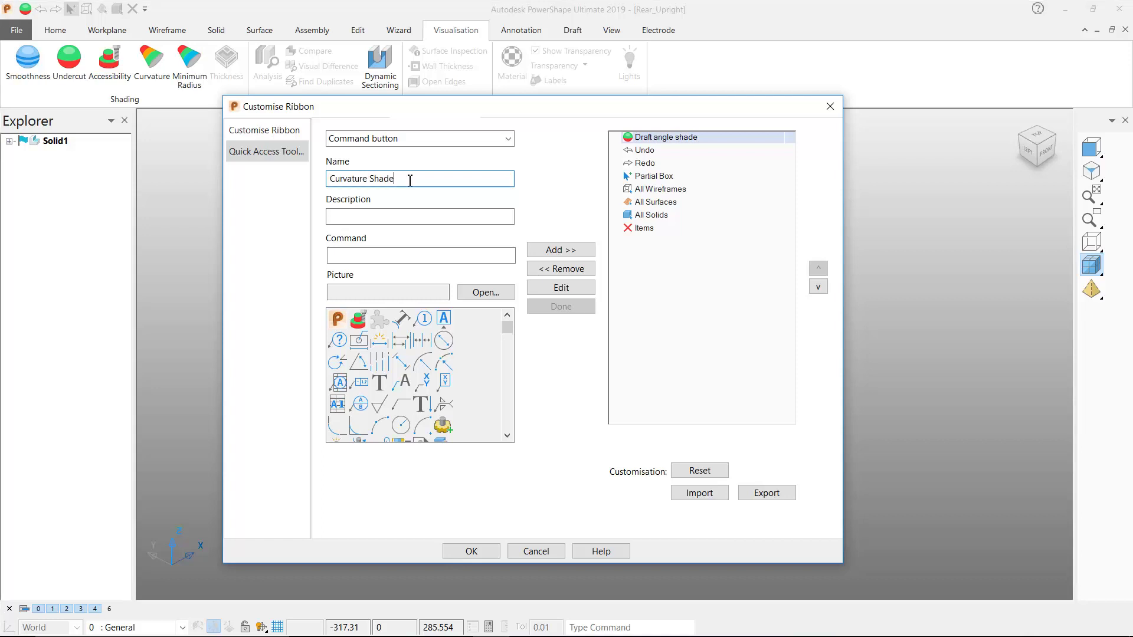
click(380, 217)
text(Curvature shade the model)
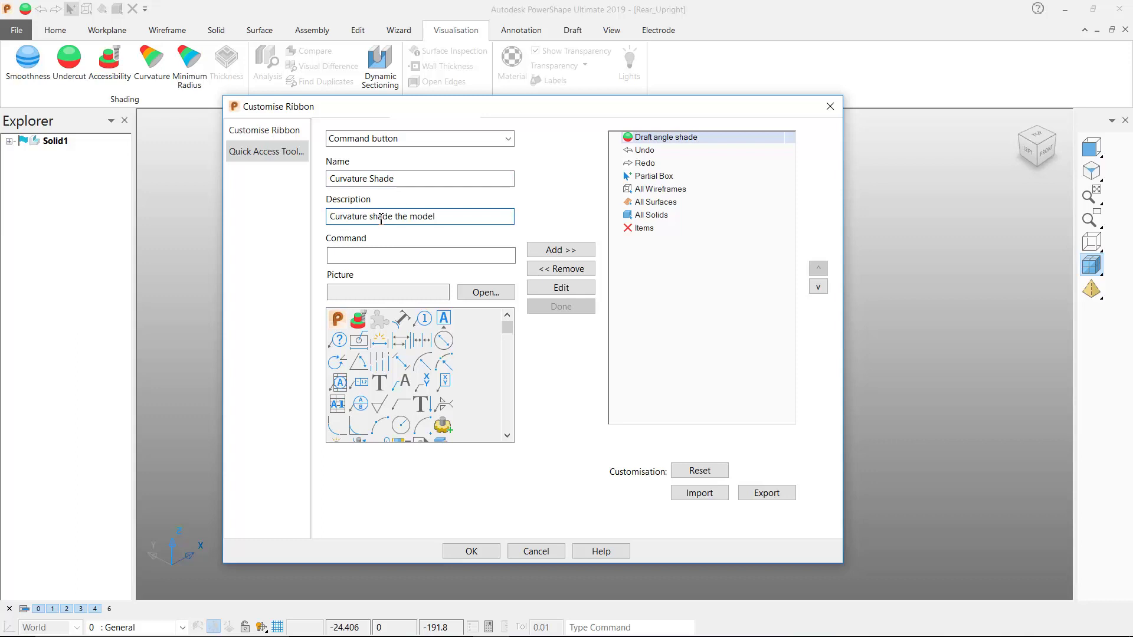
click(388, 256)
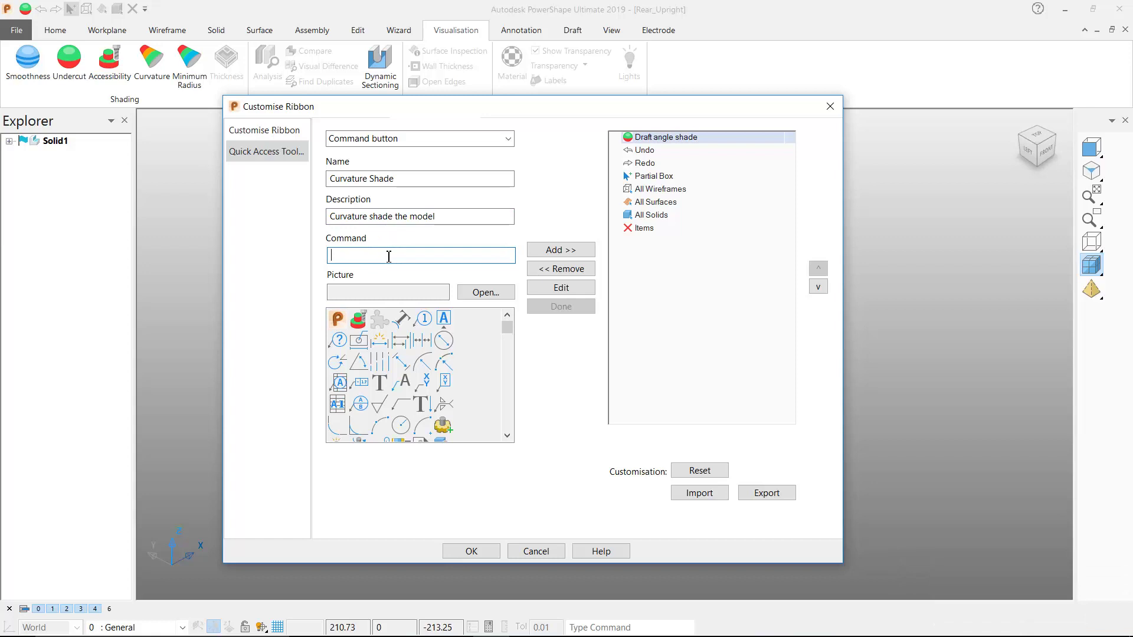
text(VIEW DETAIL CURVATURE)
Give the button the CurvatureShade.png picture, add it to the toolbar, and apply the changes
click(488, 293)
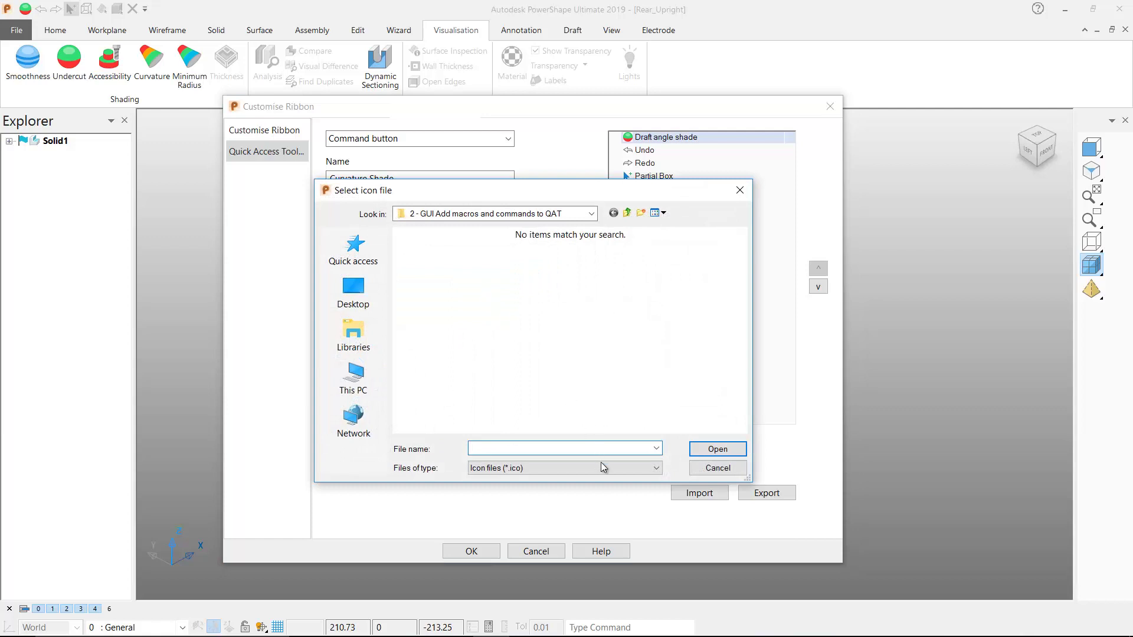
click(598, 467)
click(576, 490)
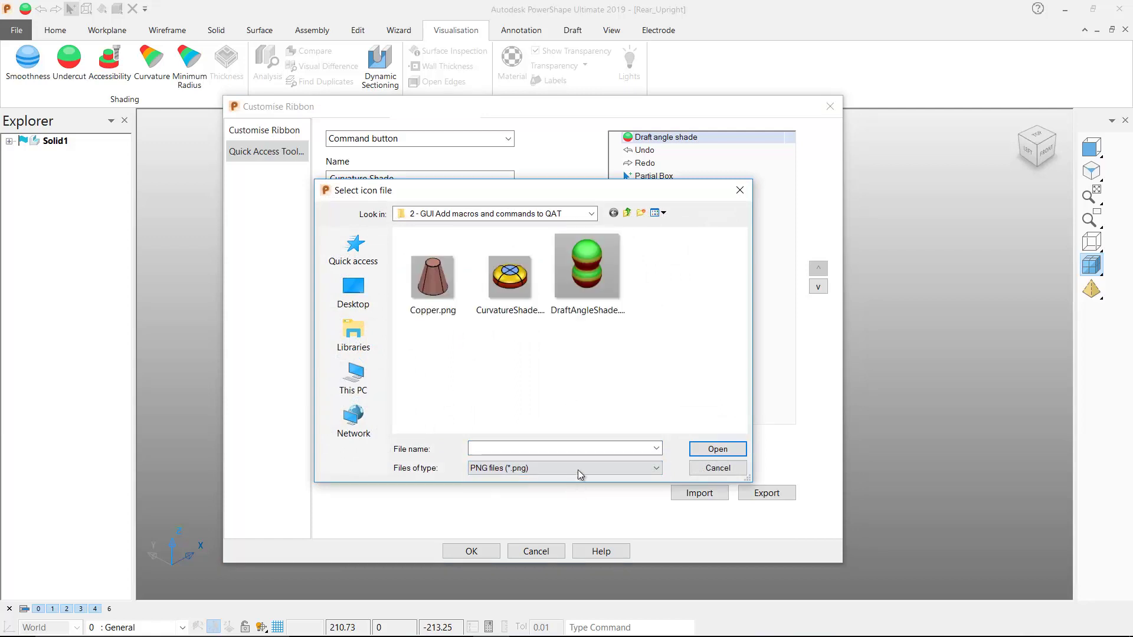
click(511, 283)
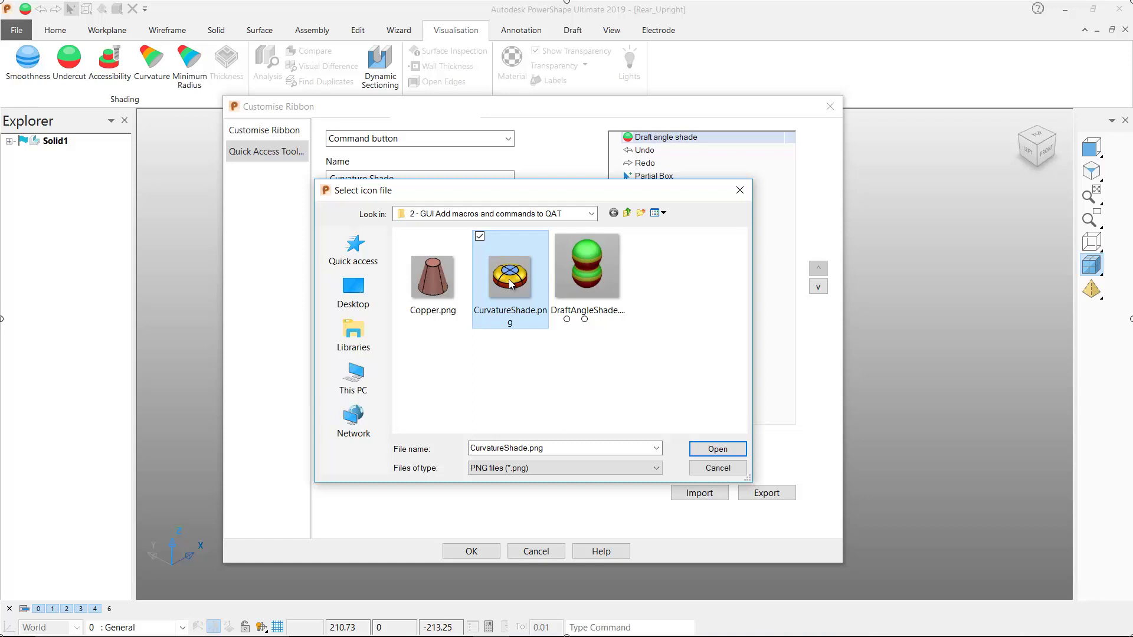
click(726, 449)
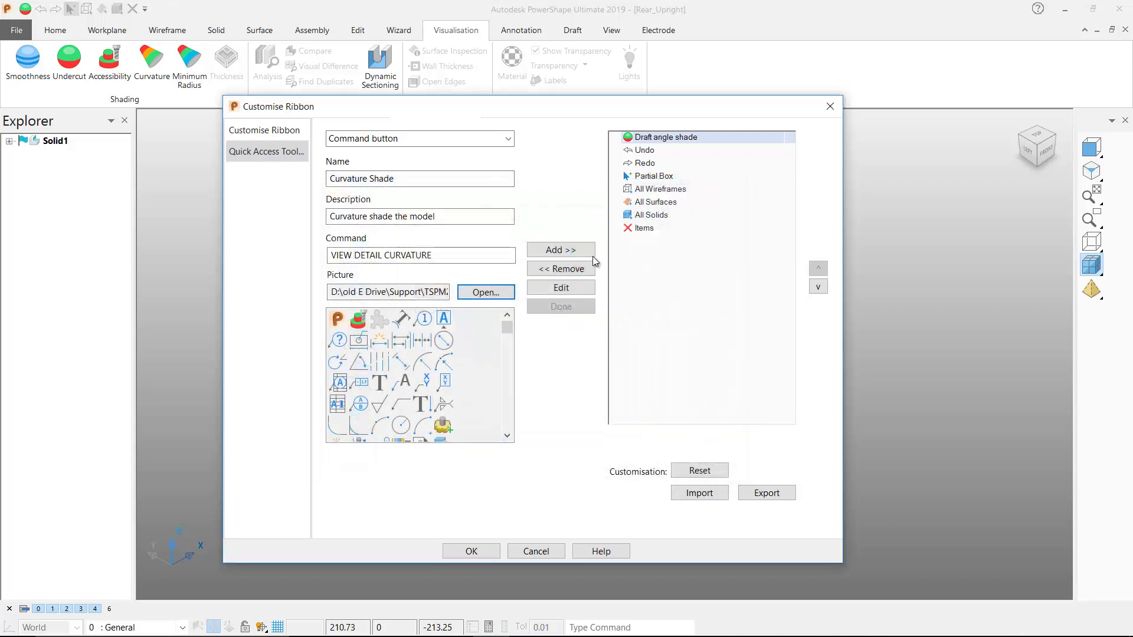
click(572, 251)
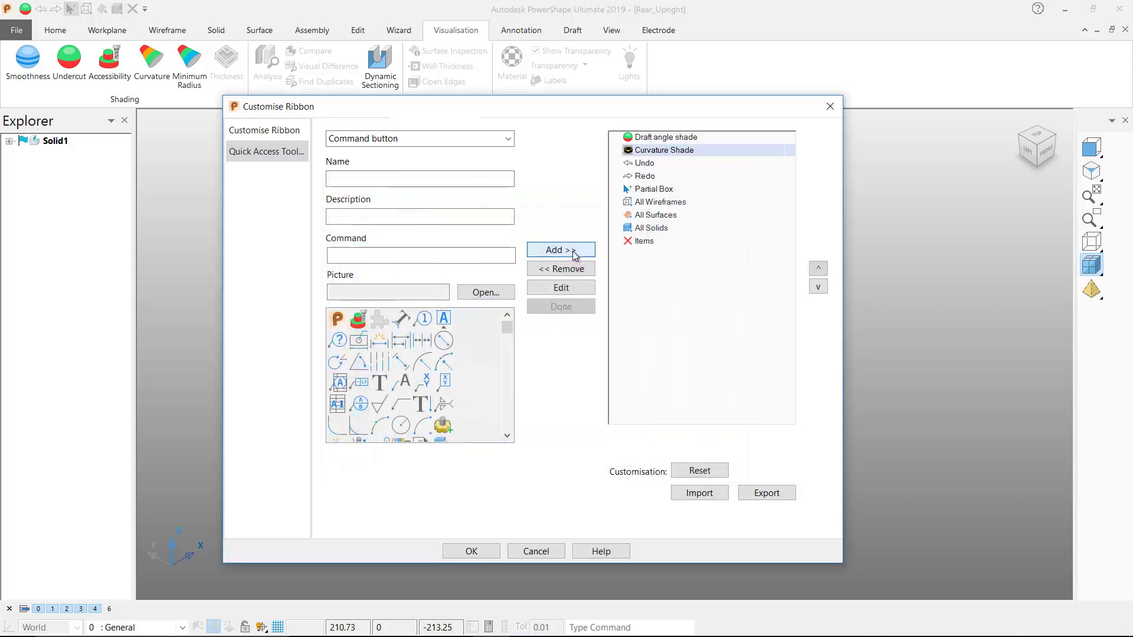
click(481, 553)
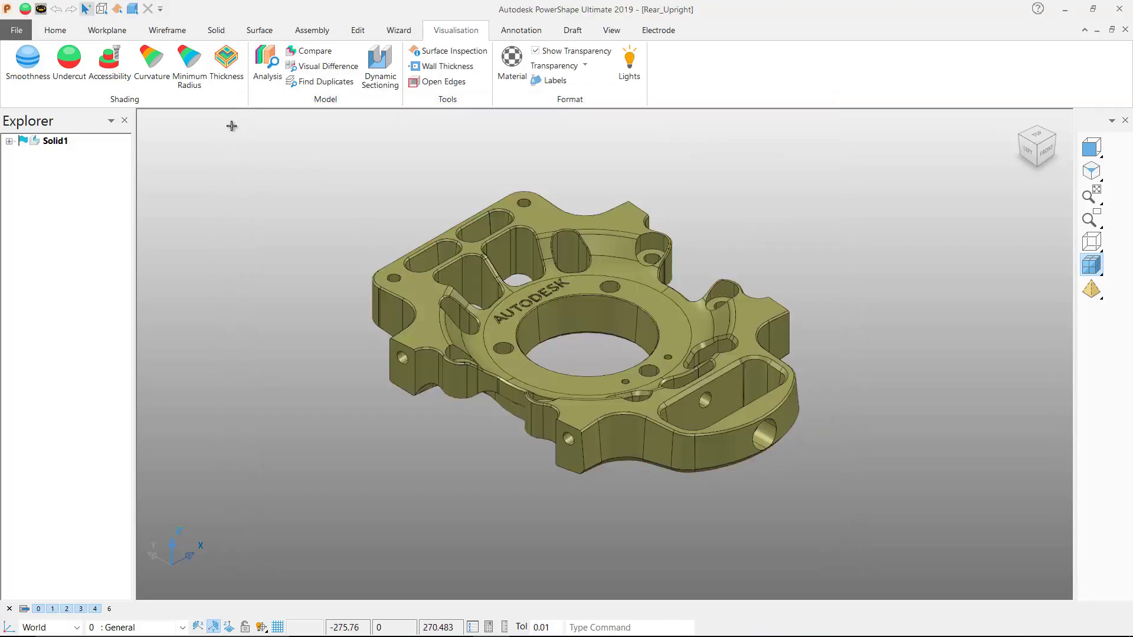
Curvature-shade the Rear_Upright part, orbit to inspect it, switch curvature off, and show Electrode tools
click(41, 9)
mouse_move(384, 152)
middle_down()
mouse_move(461, 252)
mouse_move(397, 192)
mouse_move(379, 157)
middle_up()
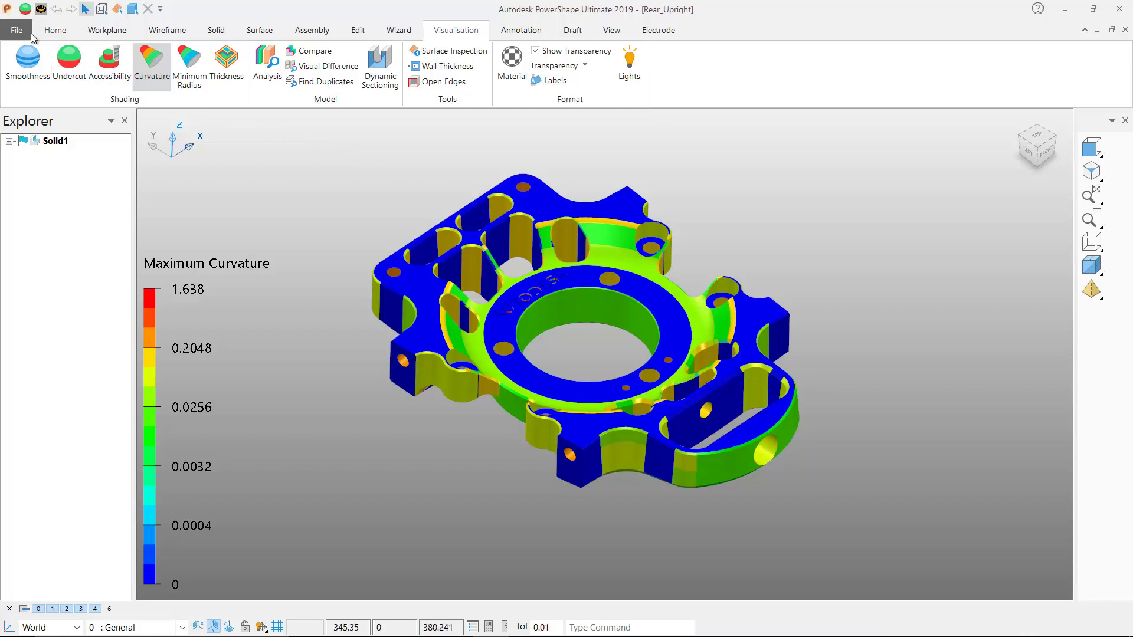
click(26, 9)
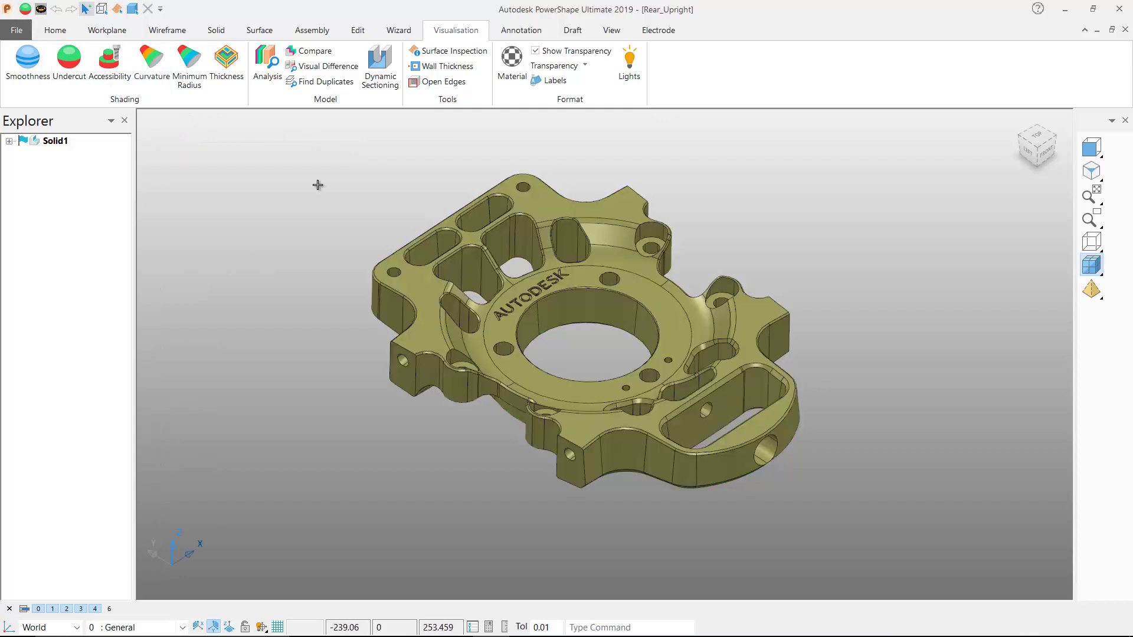
click(659, 34)
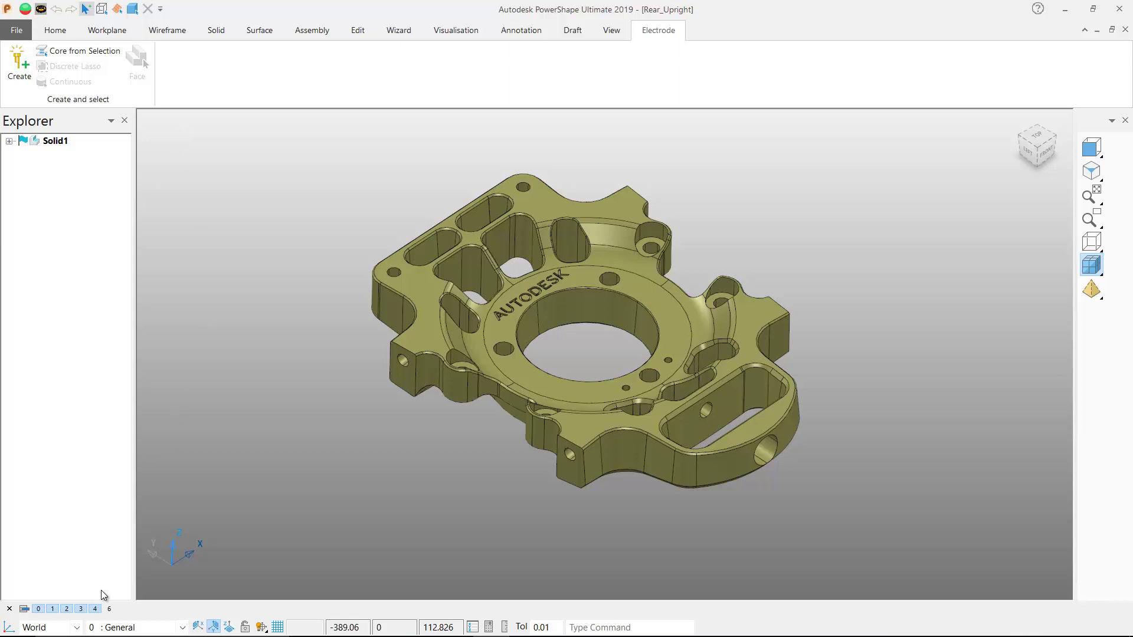
Turn on level 6, hide Solid1, fit the view, and rotate electrode 39 to show its lettering
click(108, 609)
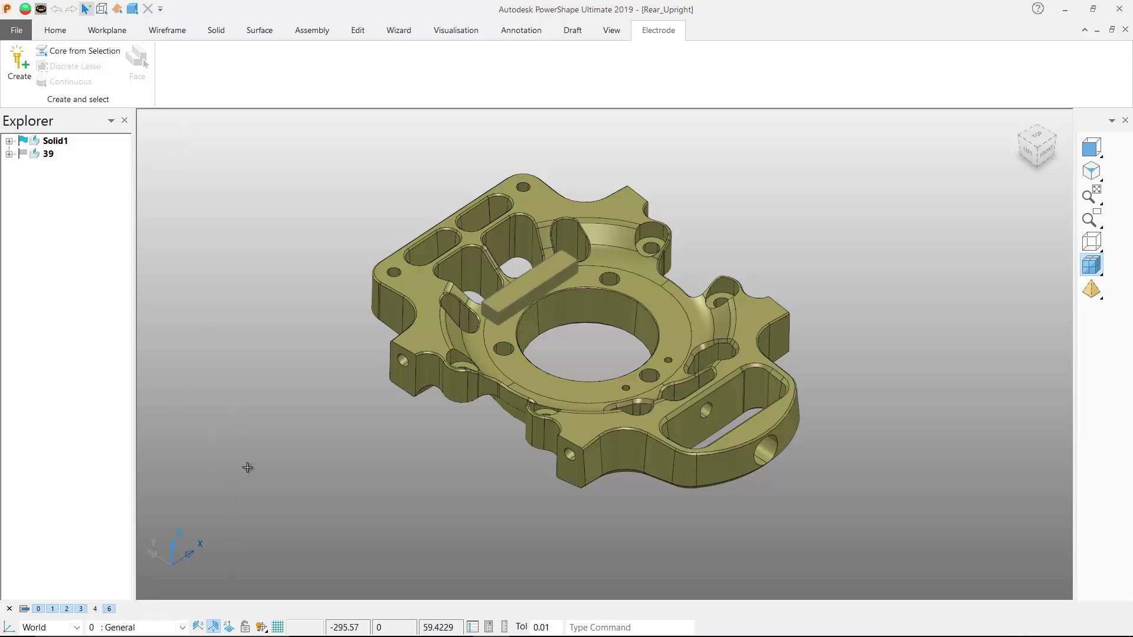
key(ctrl+k)
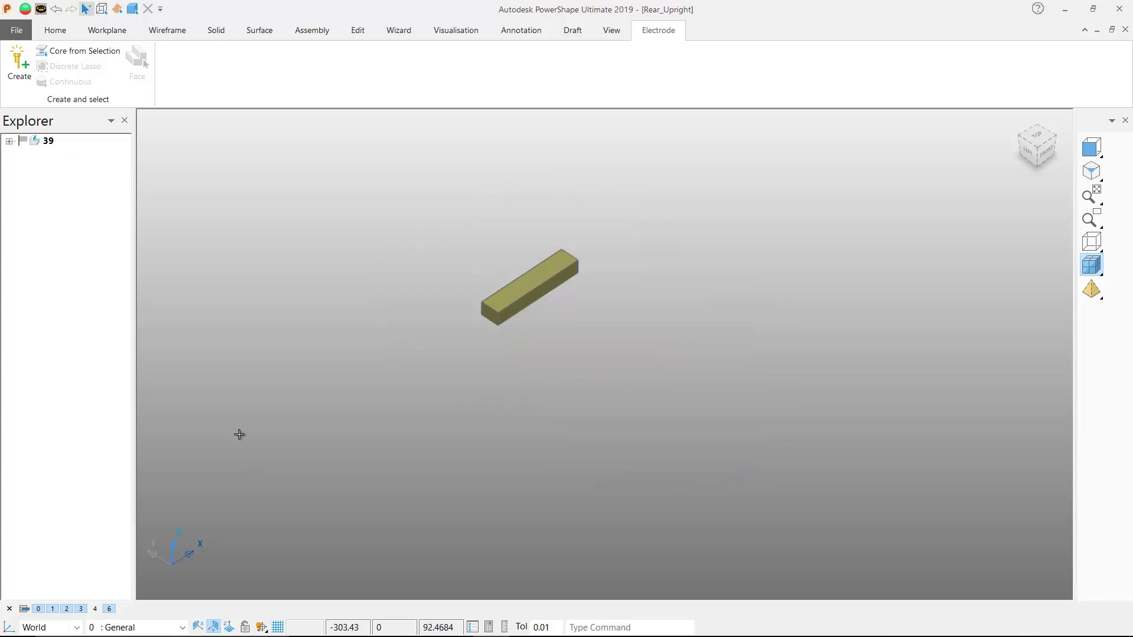
key(ctrl+r)
middle_drag(234, 413, 531, 235)
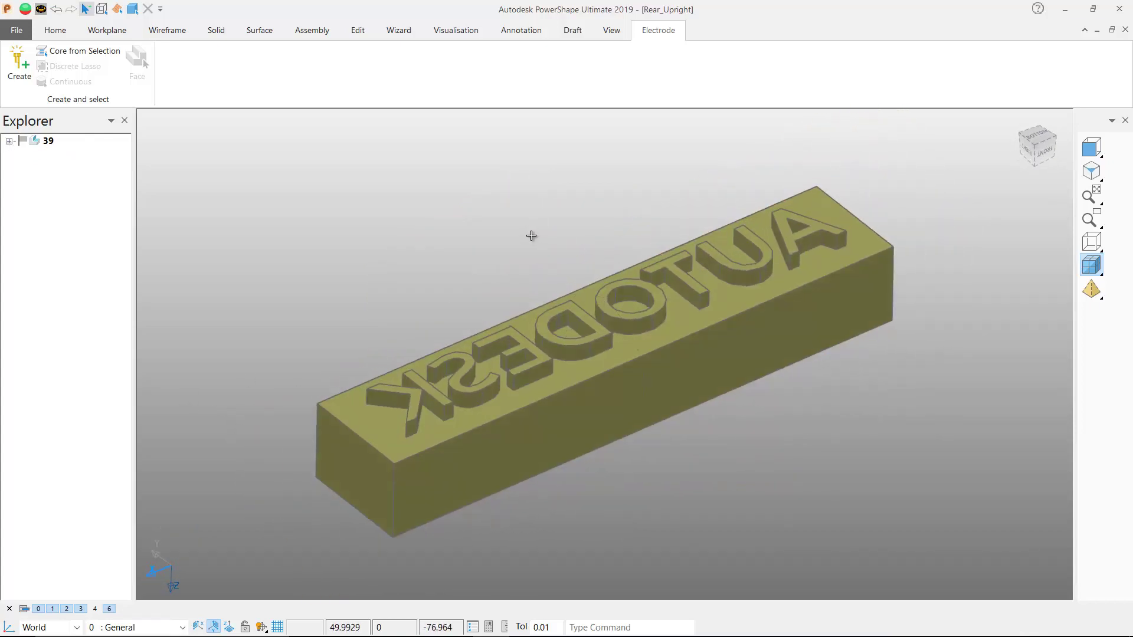
In ribbon customisation, select Electrode > Create and select and start a new macro button
right_click(218, 88)
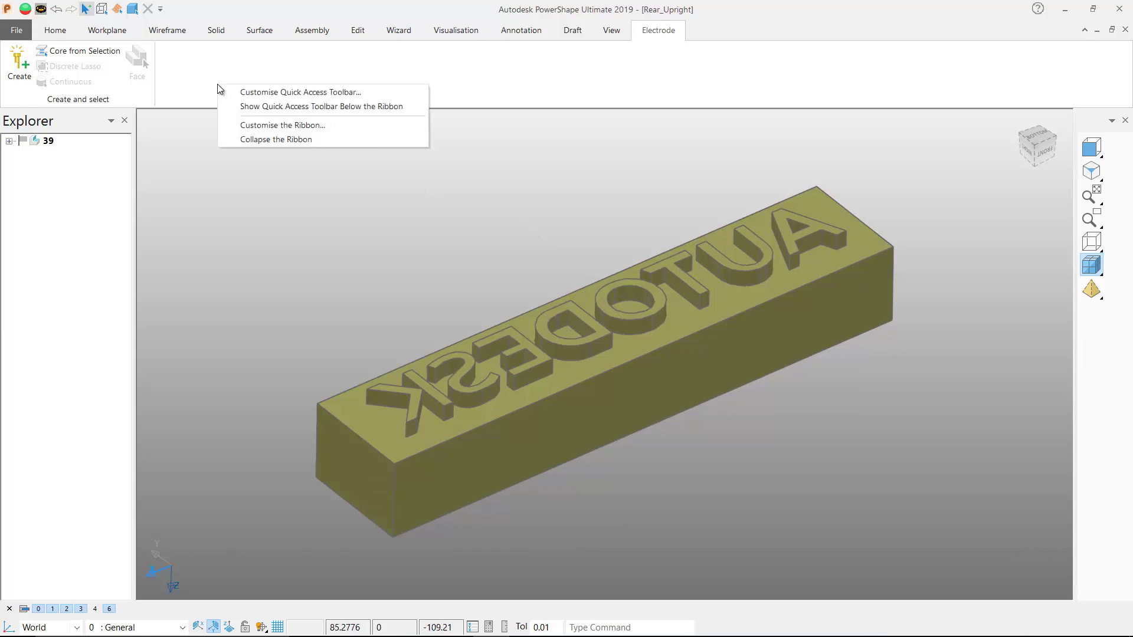
click(308, 125)
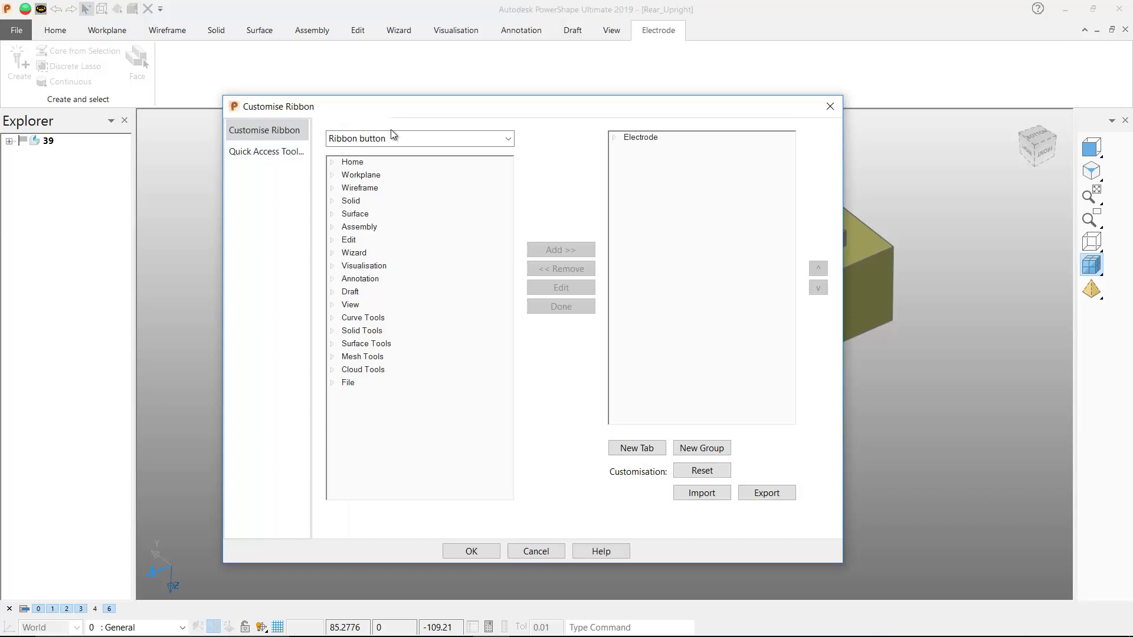
click(612, 137)
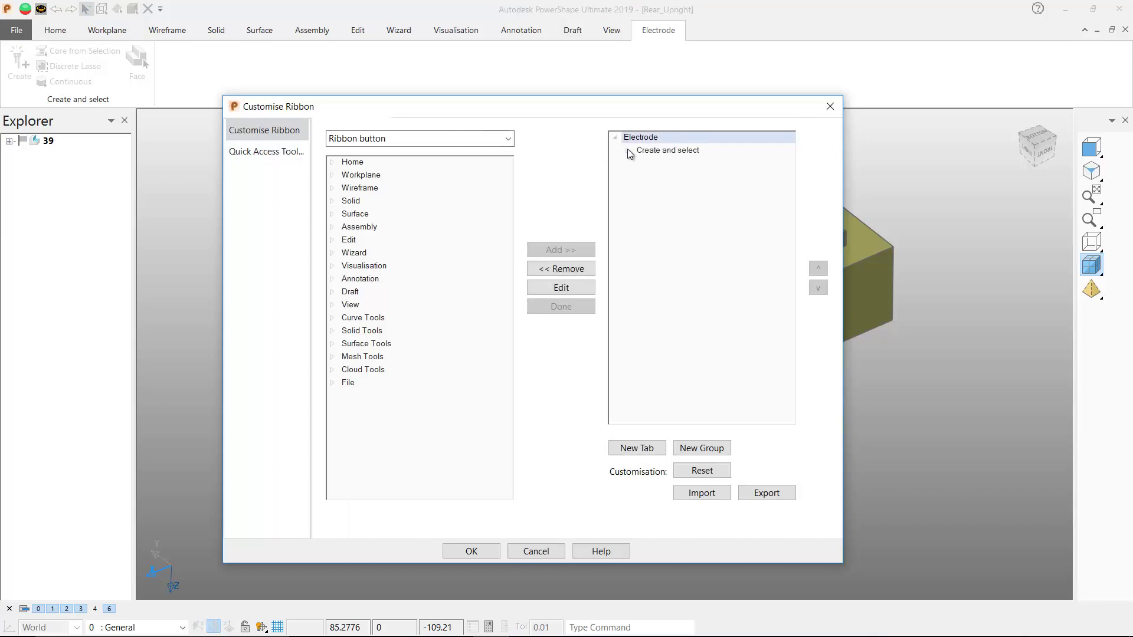
click(629, 151)
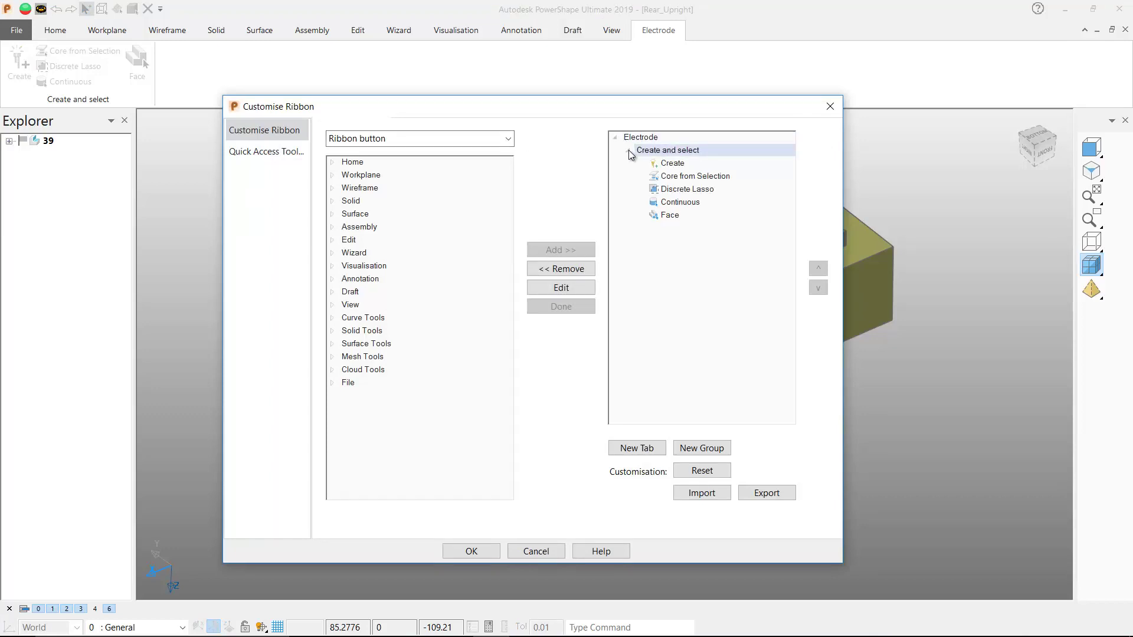
click(508, 138)
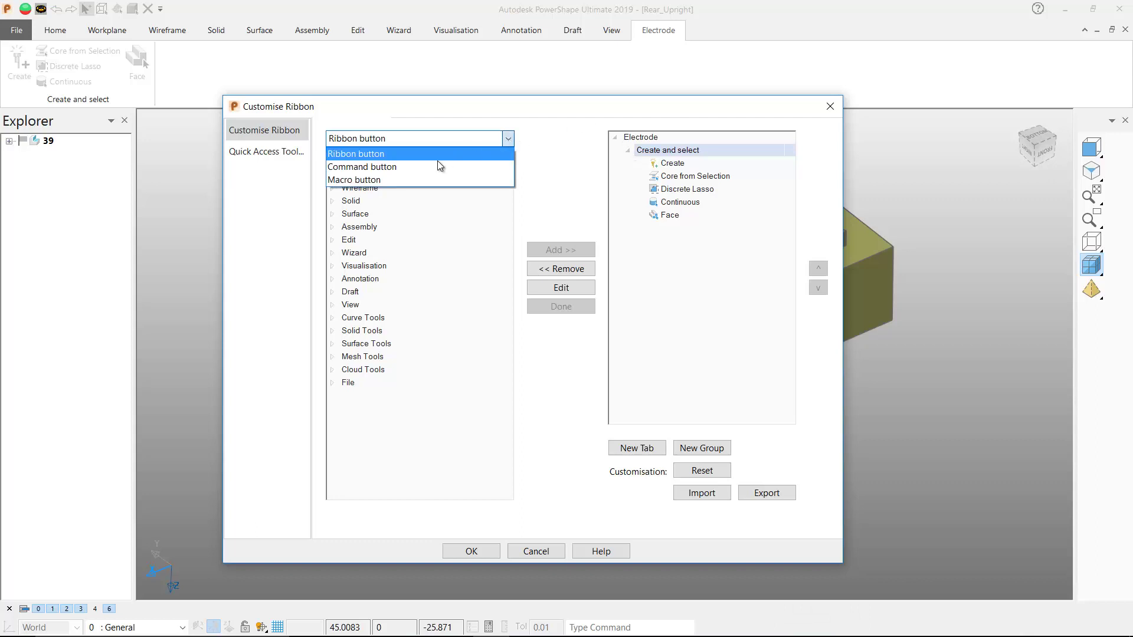
click(393, 176)
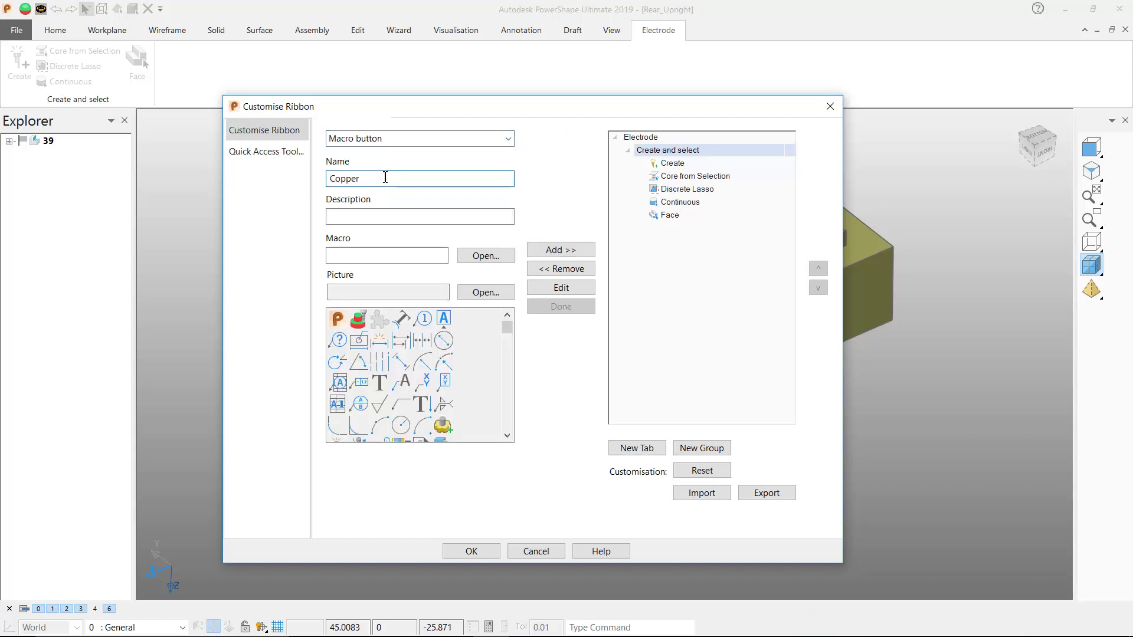
Paste the copper-shading description and assign ShadeCopper.mac with the Copper.png picture
click(347, 216)
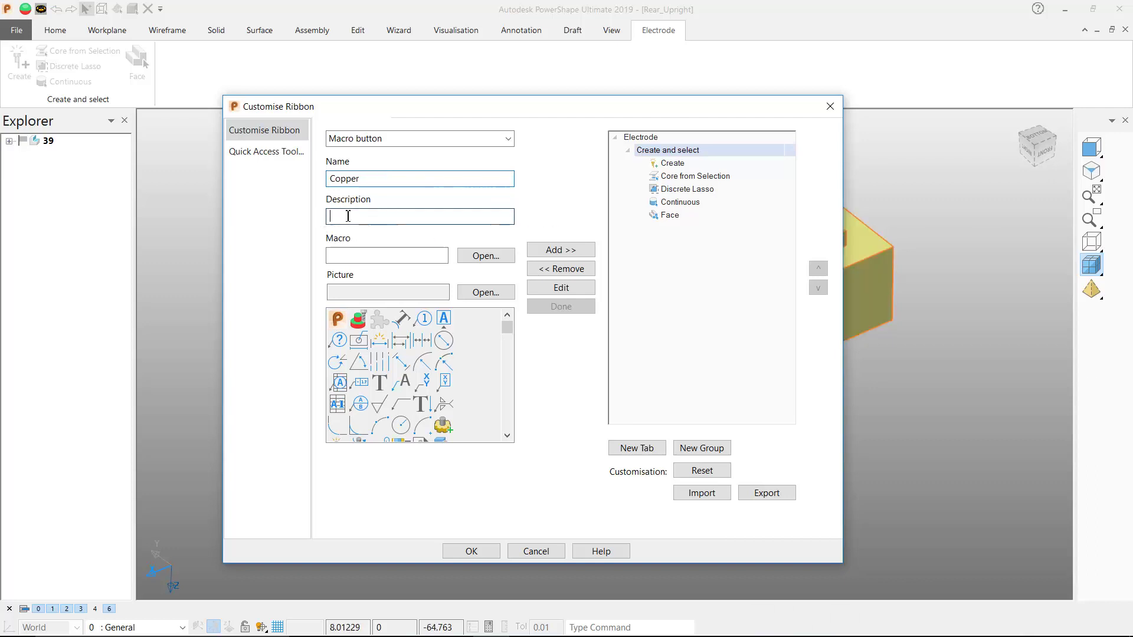
text(Shade the model with copper material)
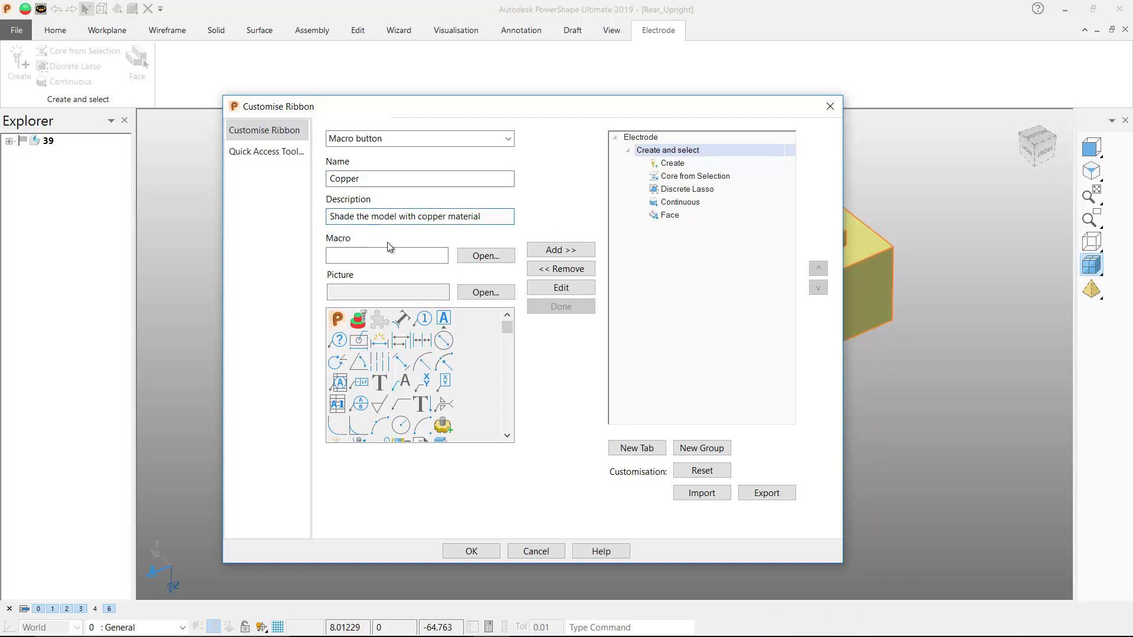
click(486, 255)
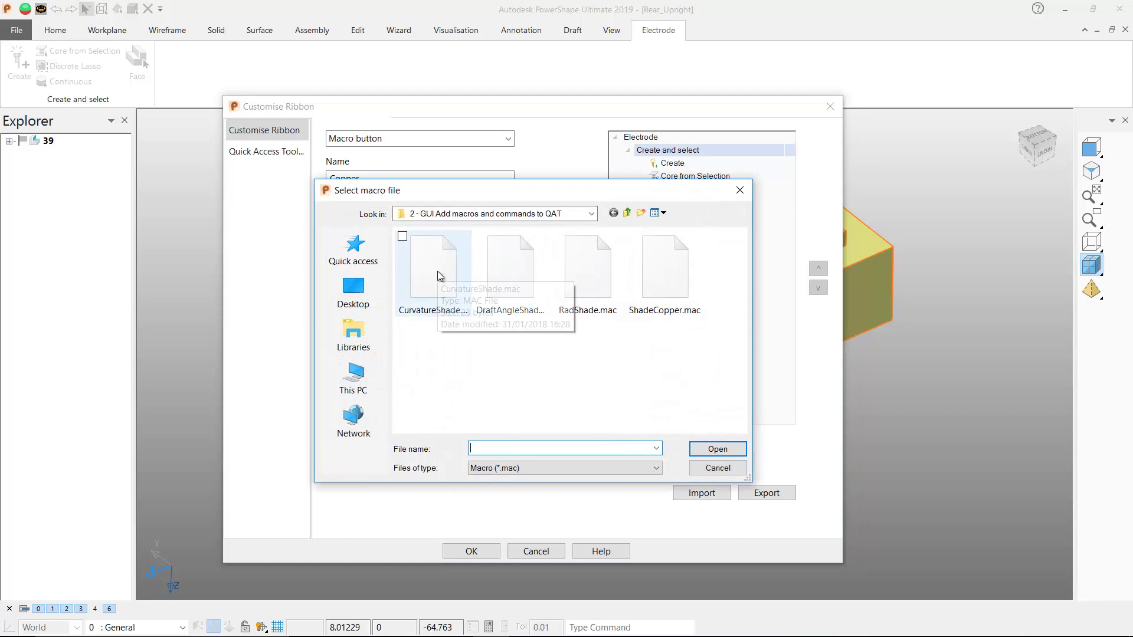
click(656, 275)
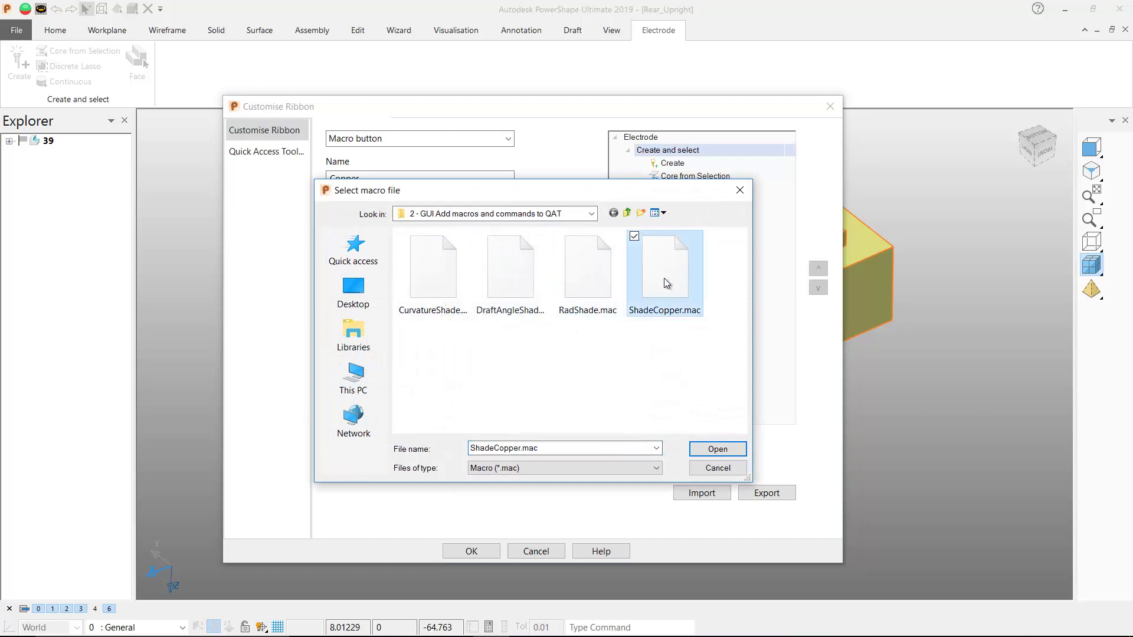
click(718, 450)
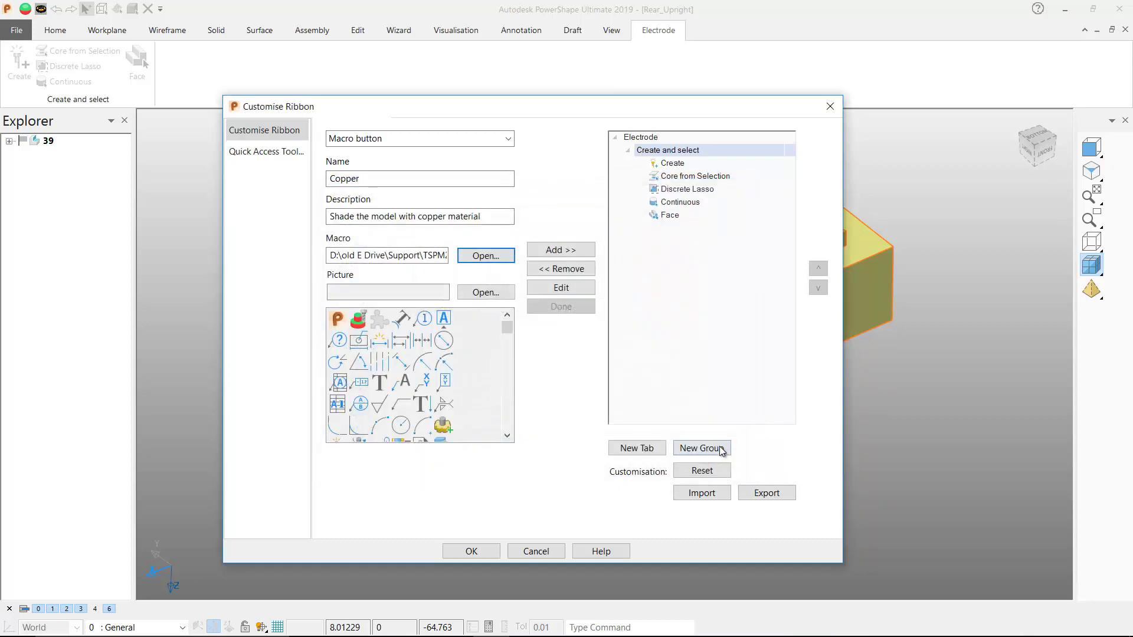
click(490, 294)
click(440, 281)
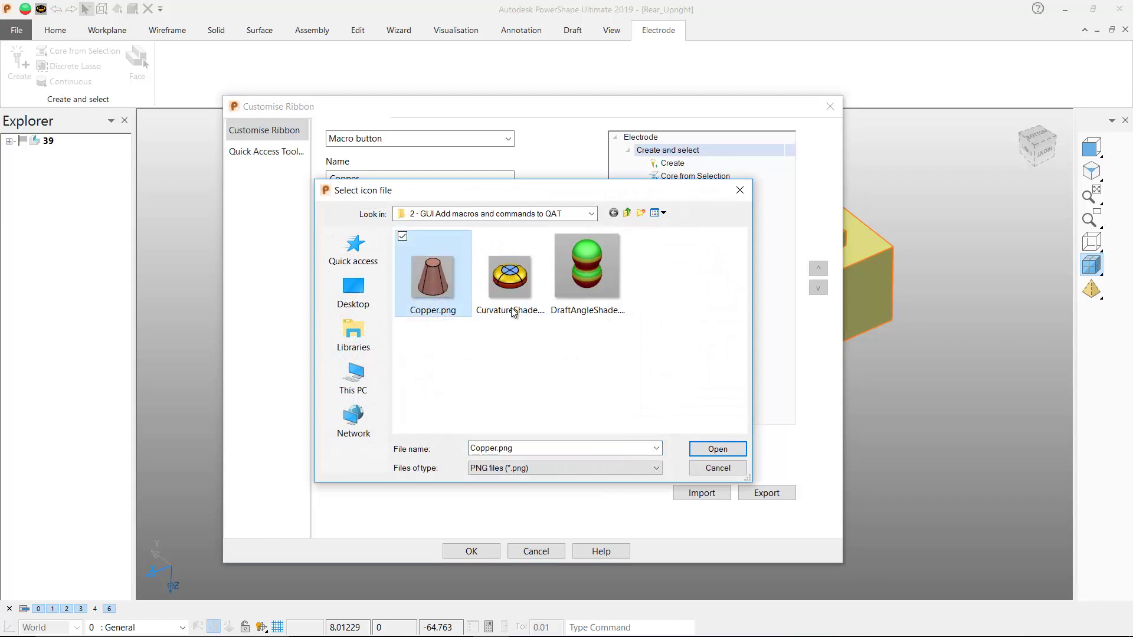
click(718, 449)
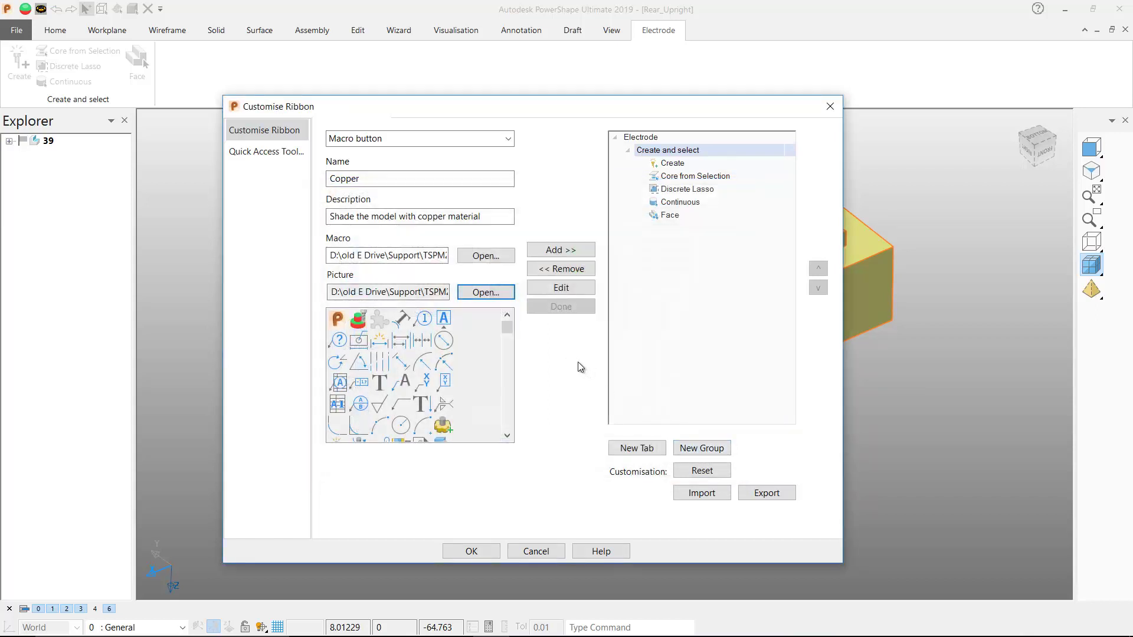
Add Copper to Create and select and move it down five places to sit after Face
click(561, 251)
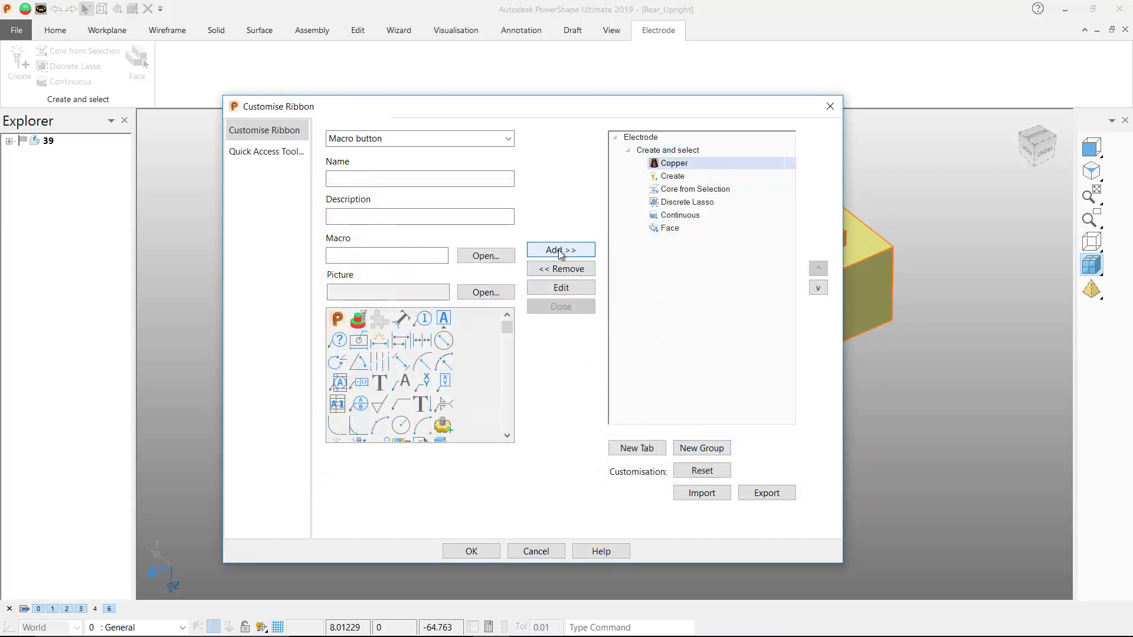
click(819, 289)
click(819, 289)
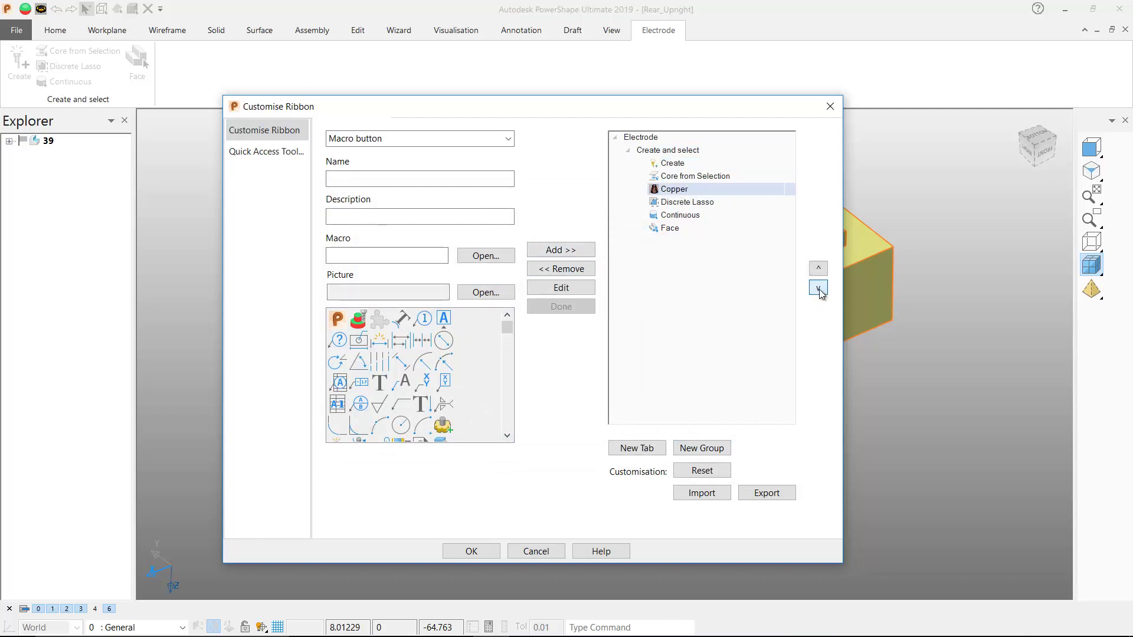
click(819, 289)
click(819, 289)
click(819, 289)
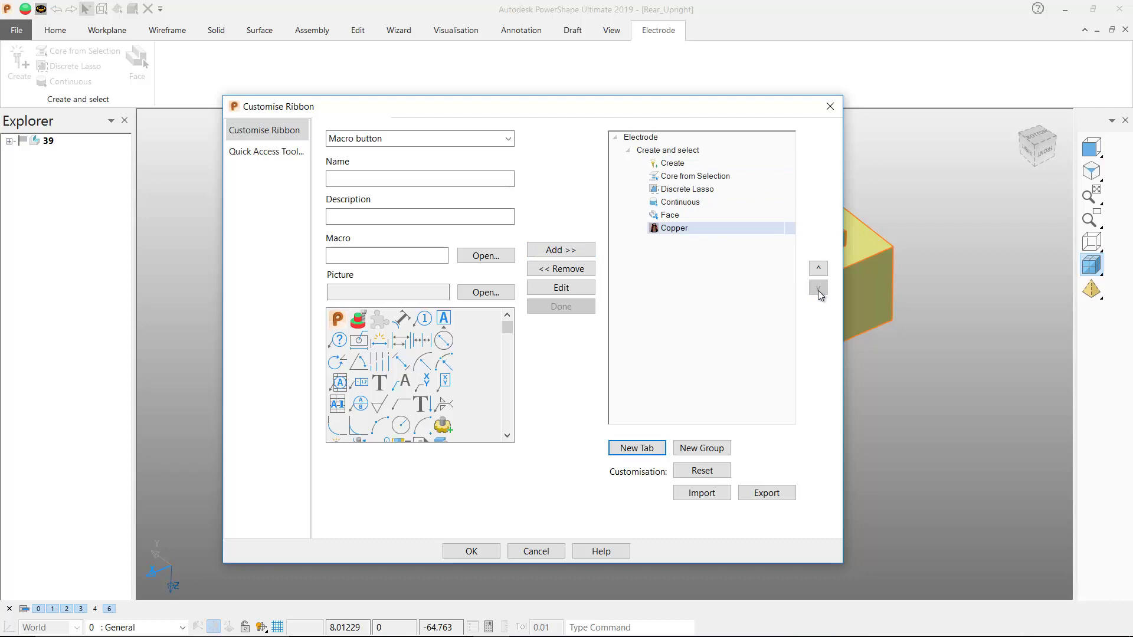